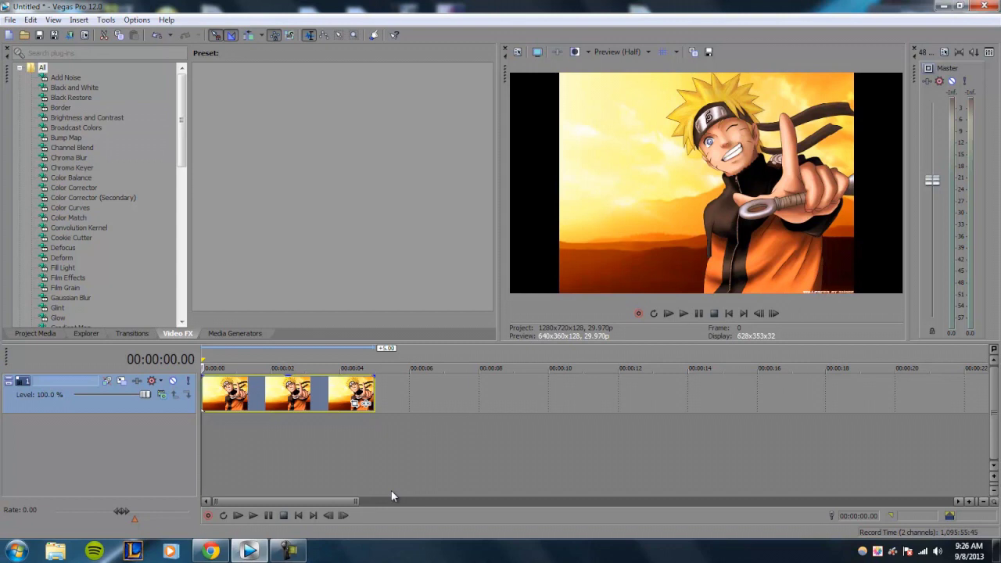
# Open Event Pan/Crop for the Naruto wallpaper clip and tick its Mask checkbox.
pyautogui.scroll(5, 321, 430)
pyautogui.scroll(-2, 321, 430)
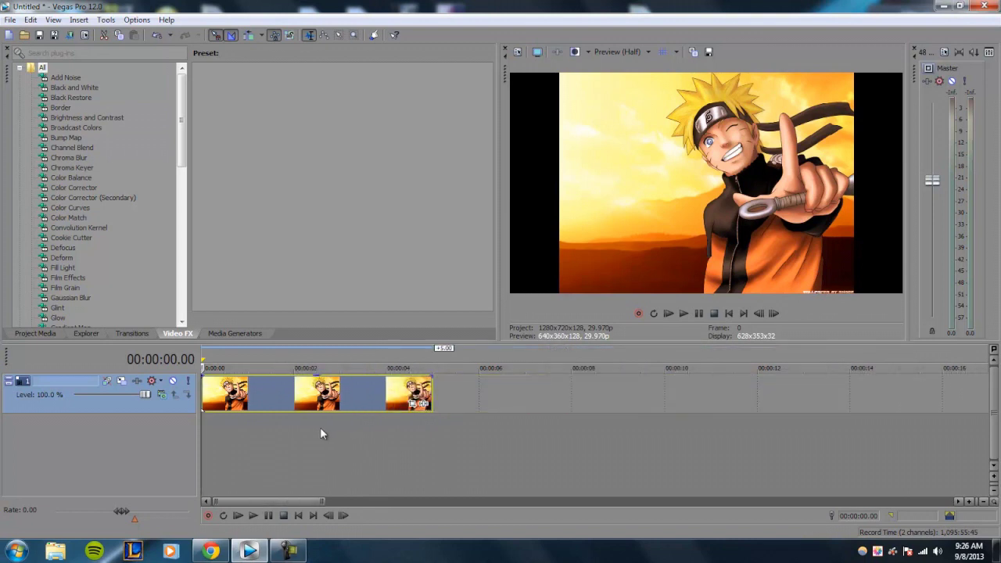
pyautogui.scroll(2, 321, 431)
pyautogui.scroll(-2, 320, 428)
pyautogui.scroll(2, 321, 428)
pyautogui.scroll(-2, 321, 428)
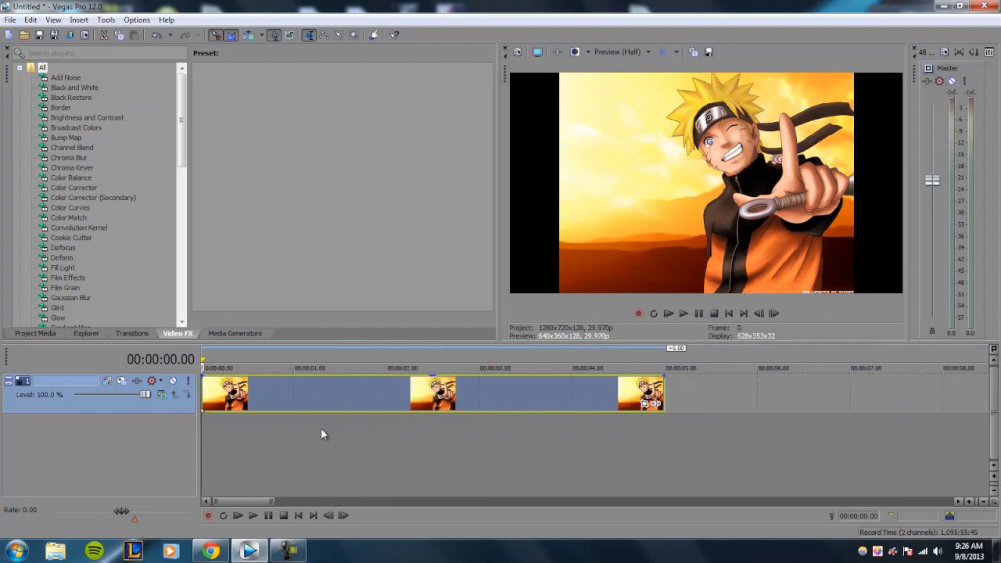
pyautogui.scroll(2, 321, 430)
pyautogui.scroll(-3, 364, 415)
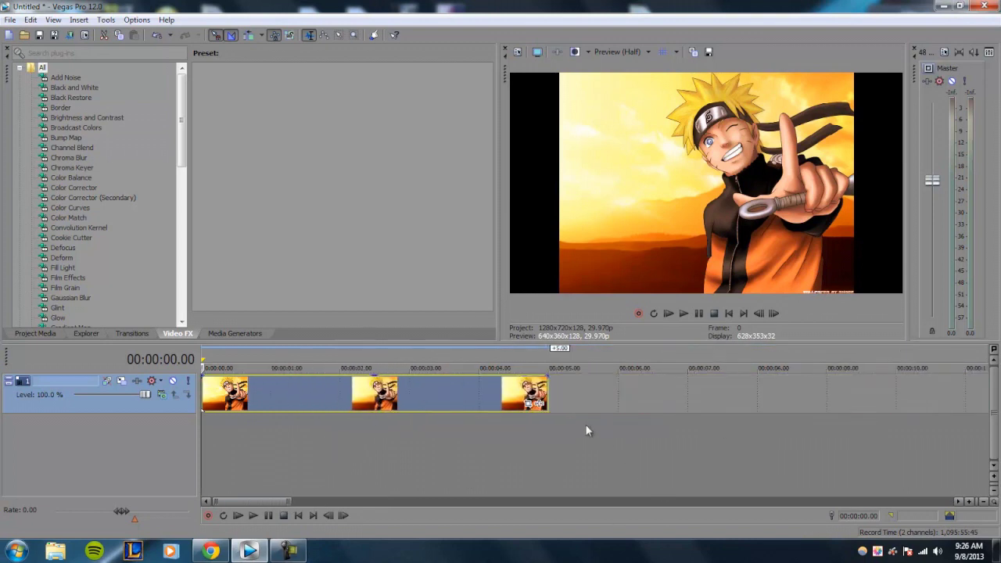
pyautogui.scroll(1, 566, 423)
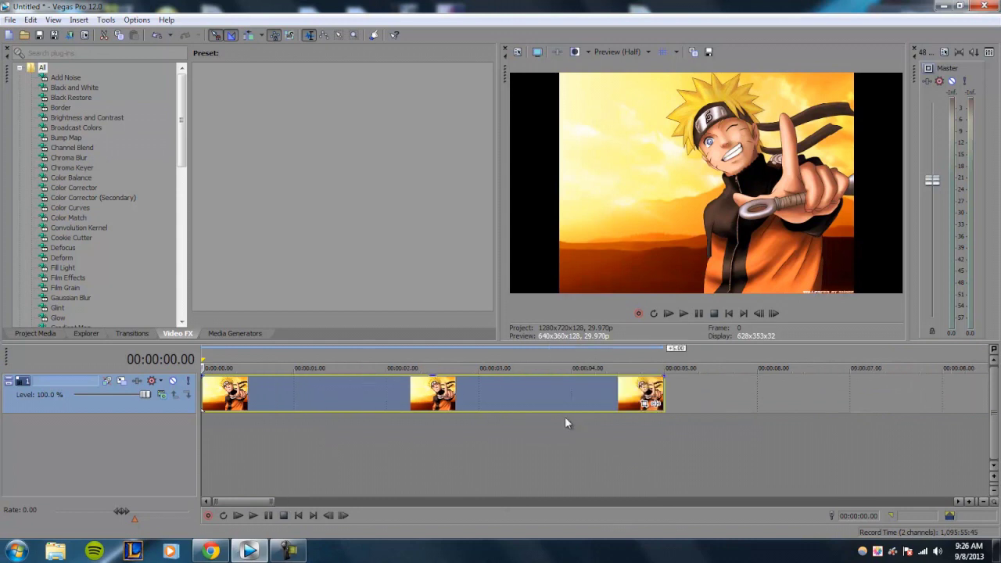
pyautogui.click(644, 405)
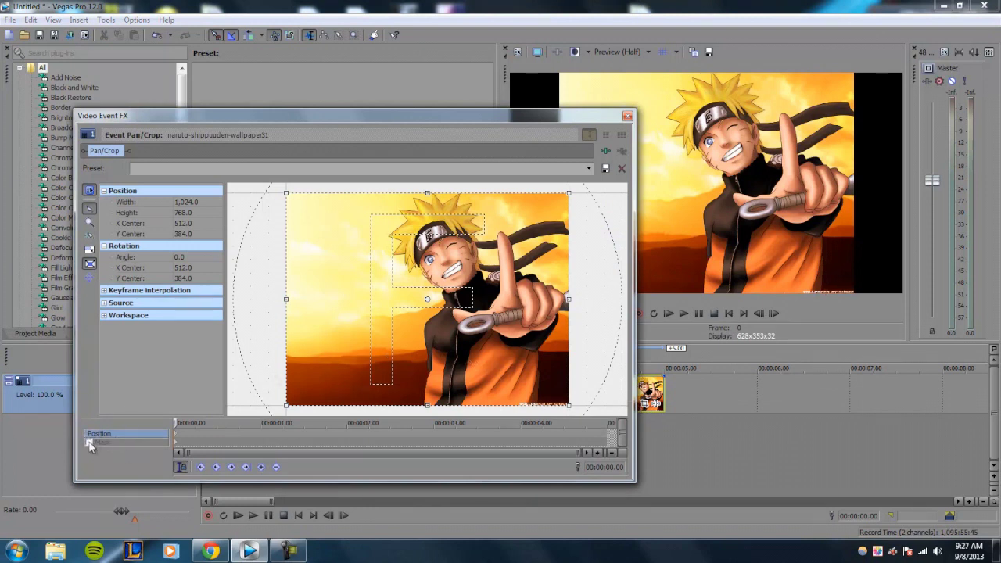
pyautogui.click(89, 442)
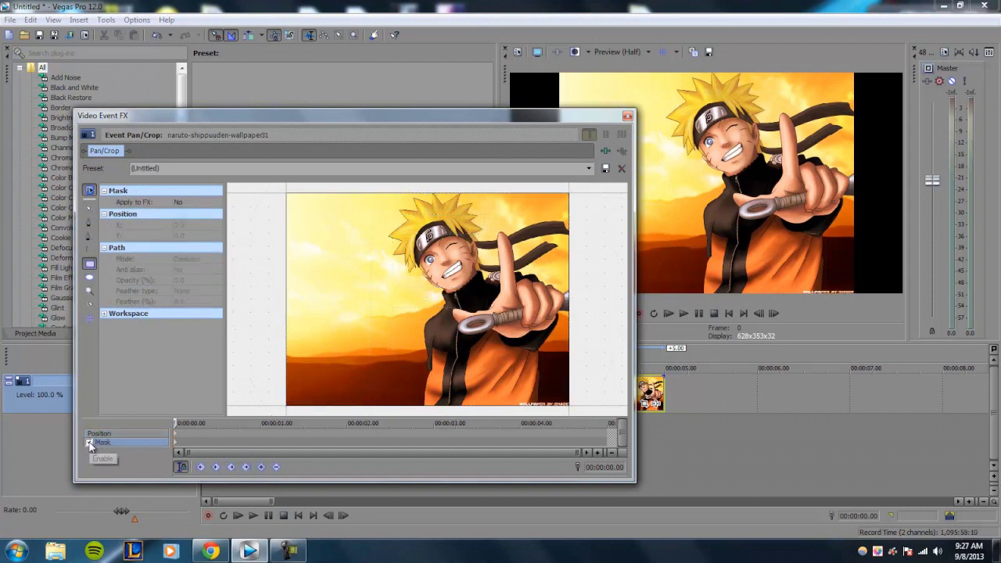
pyautogui.click(175, 434)
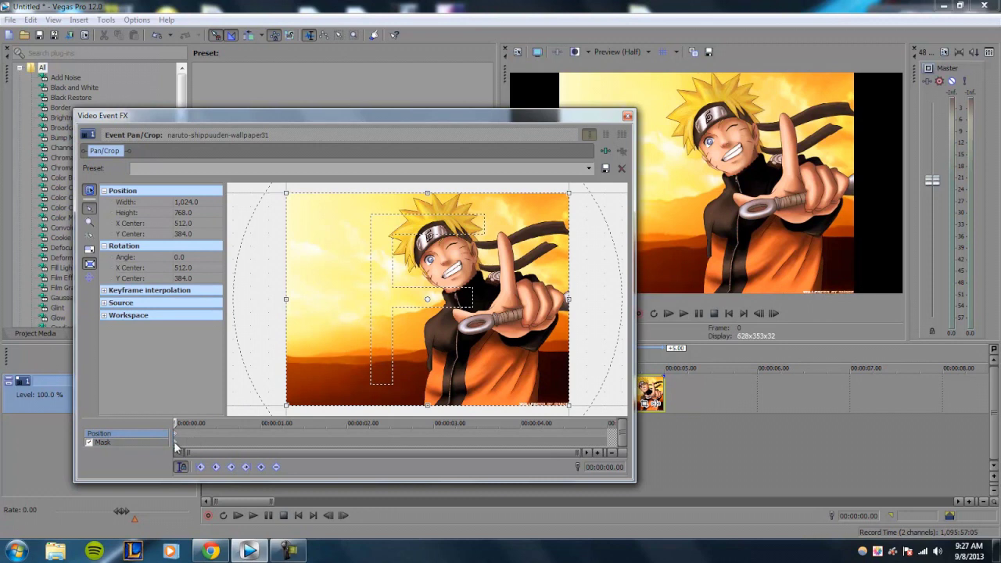
pyautogui.click(175, 443)
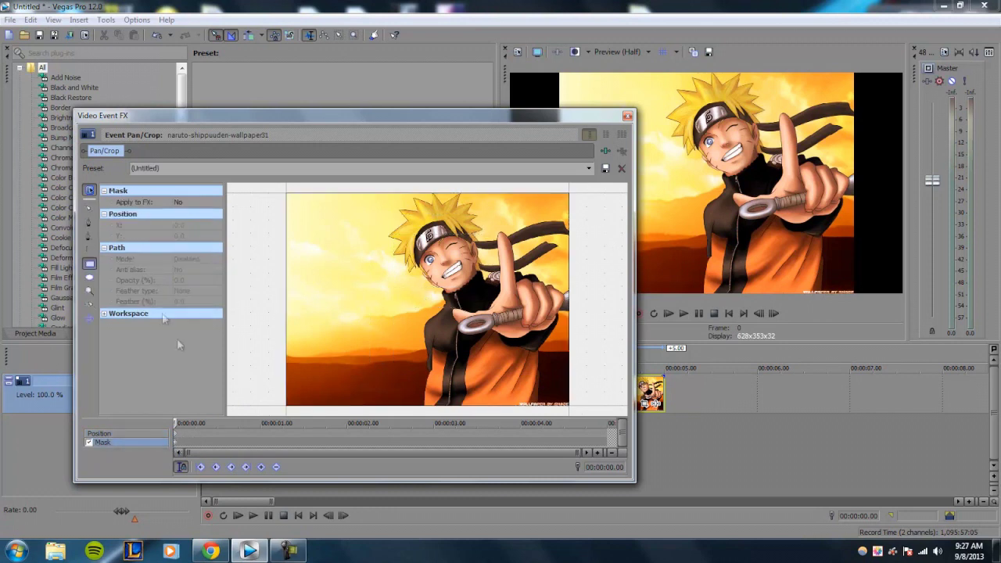
pyautogui.click(89, 208)
pyautogui.moveTo(523, 290); pyautogui.dragTo(473, 277)
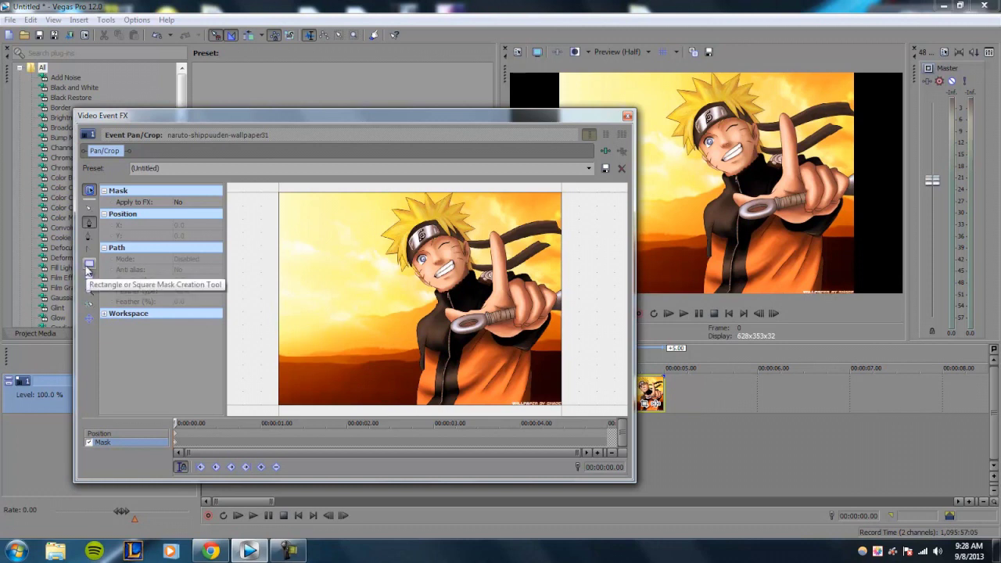
pyautogui.click(88, 266)
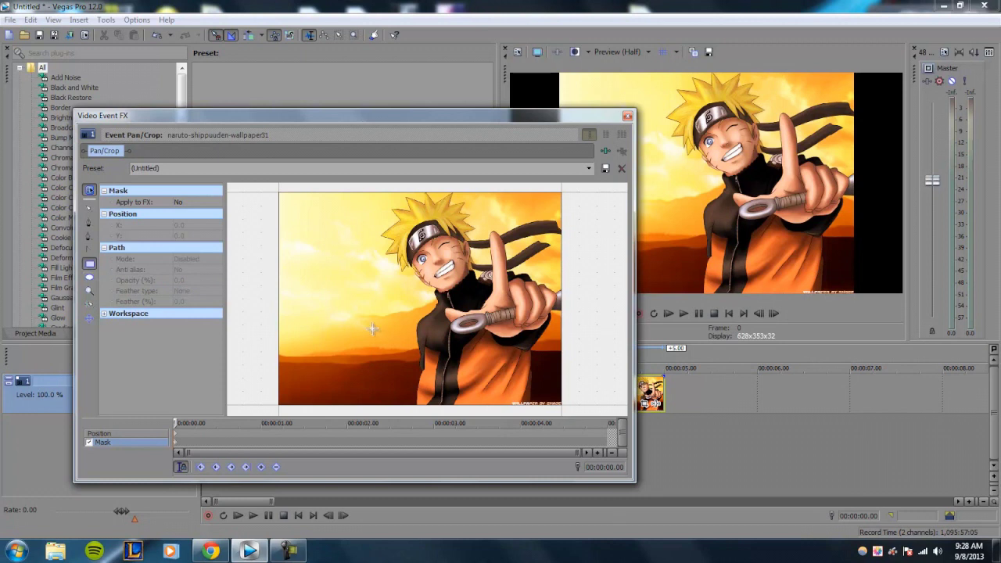
pyautogui.moveTo(314, 236); pyautogui.dragTo(500, 338)
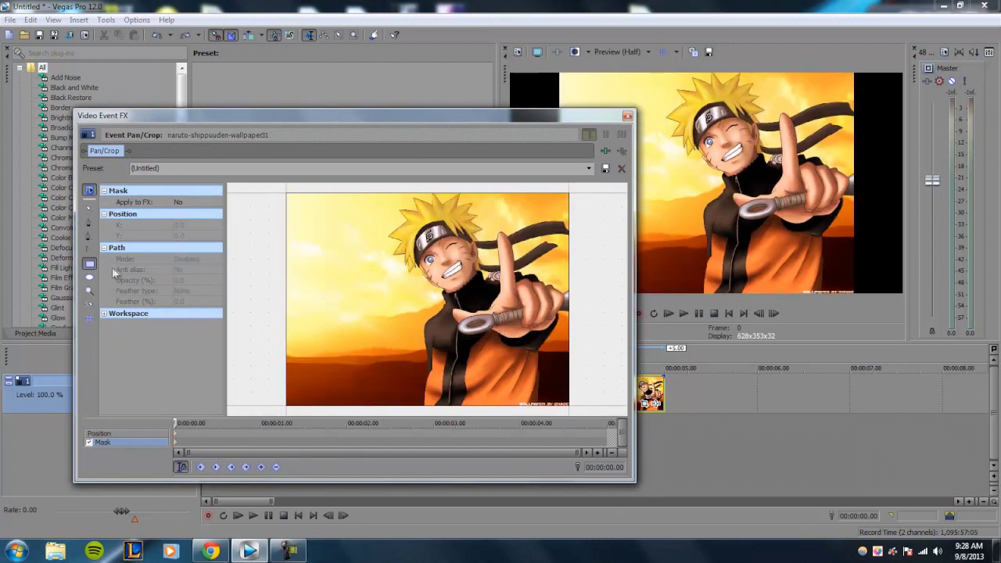
pyautogui.click(89, 277)
pyautogui.moveTo(377, 255); pyautogui.dragTo(540, 347)
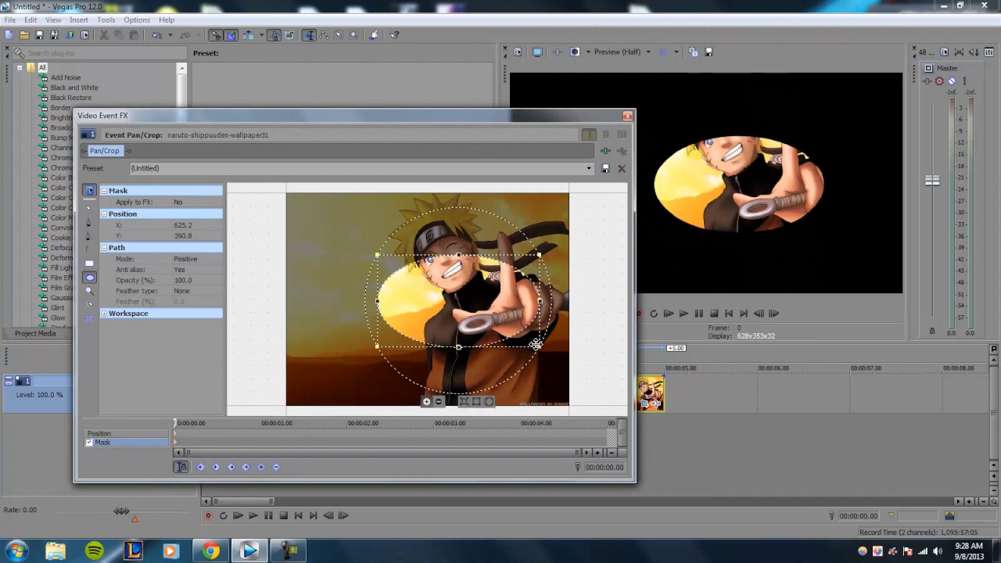
pyautogui.press('Delete')
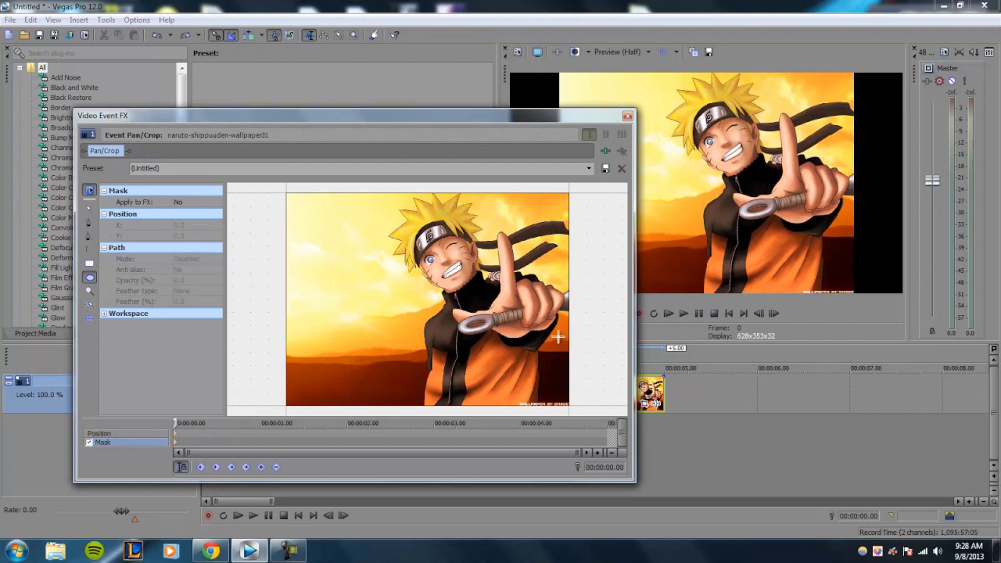
pyautogui.click(87, 322)
# With the Anchor Creation tool, place mask points from the bottom edge up Naruto's left side.
pyautogui.click(89, 223)
pyautogui.scroll(-1, 423, 383)
pyautogui.scroll(2, 422, 371)
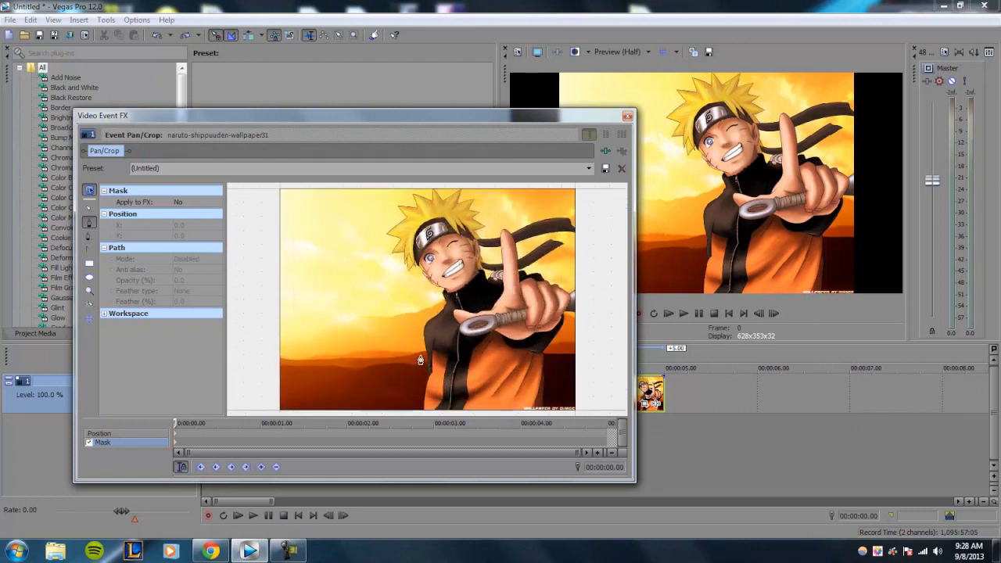
pyautogui.scroll(-3, 420, 360)
pyautogui.scroll(1, 420, 359)
pyautogui.scroll(-1, 420, 359)
pyautogui.scroll(1, 420, 359)
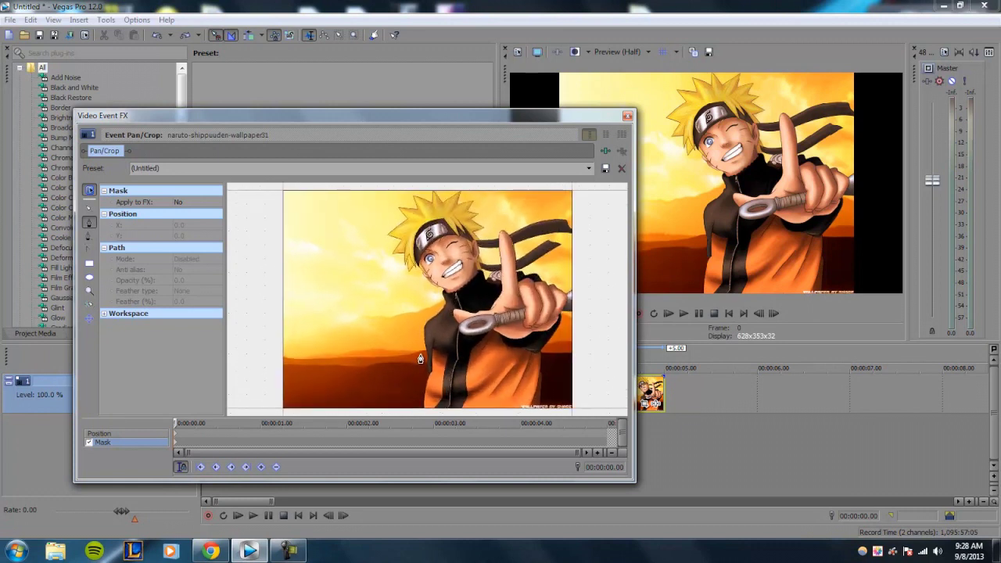
pyautogui.scroll(-1, 420, 359)
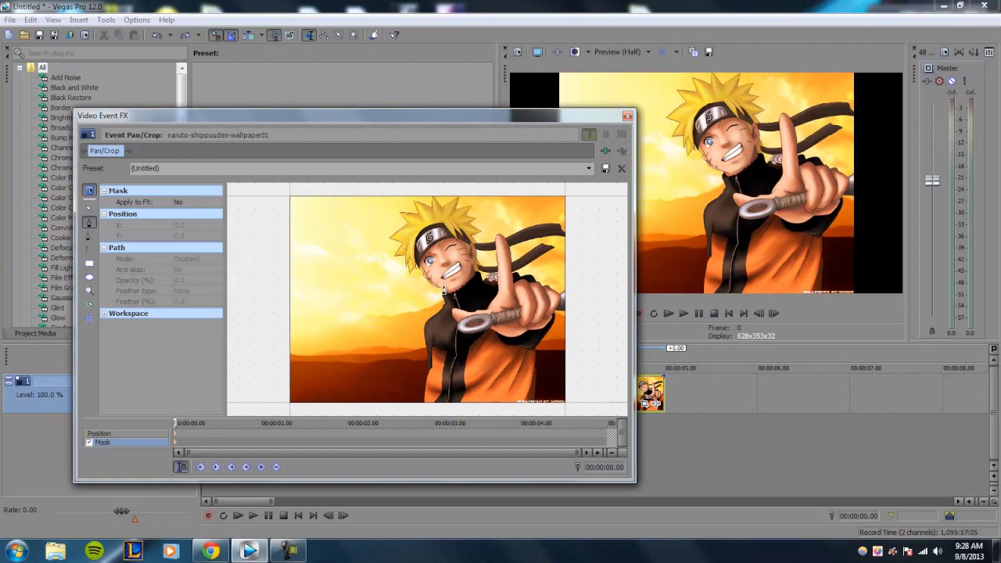
pyautogui.scroll(-3, 442, 291)
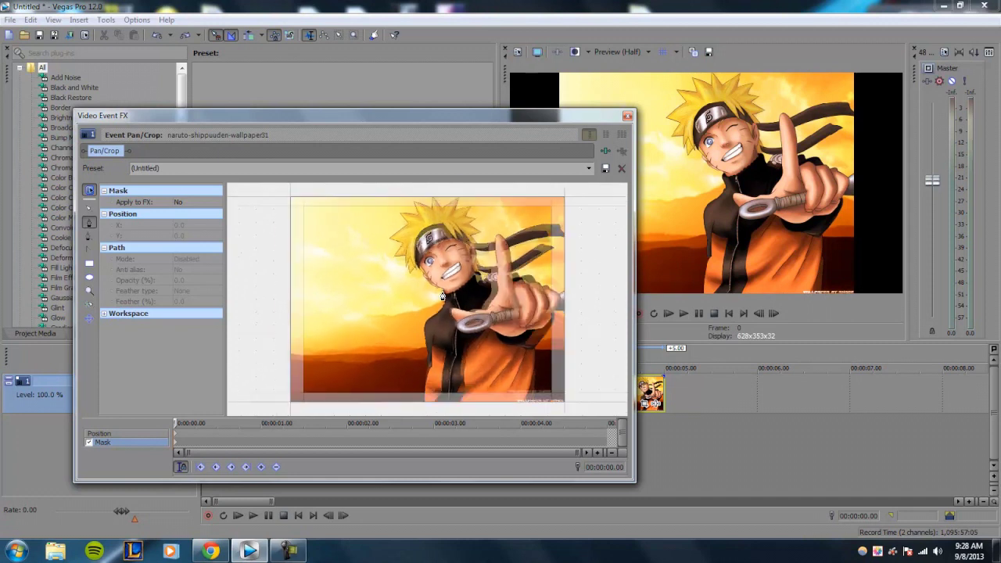
pyautogui.scroll(2, 441, 296)
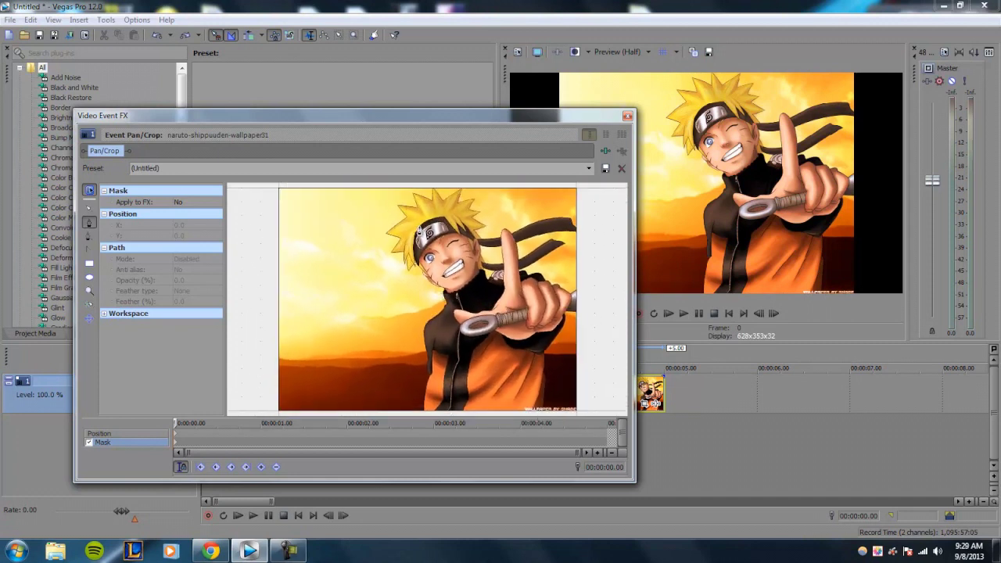
pyautogui.click(424, 415)
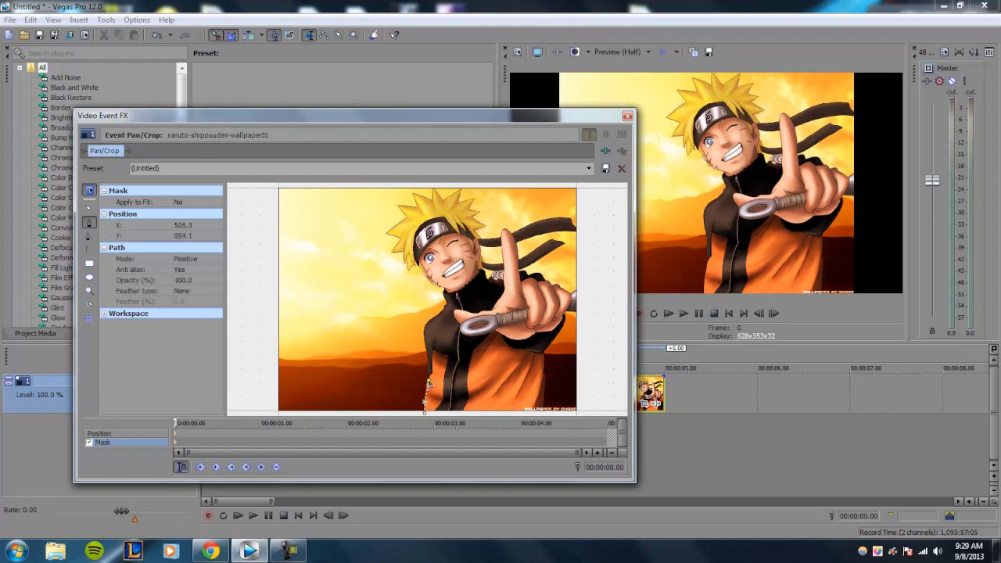
pyautogui.click(428, 360)
pyautogui.click(427, 345)
pyautogui.click(435, 316)
# Zoom and pan to bring Naruto's body into view, add a point at its edge, then zoom out.
pyautogui.click(88, 292)
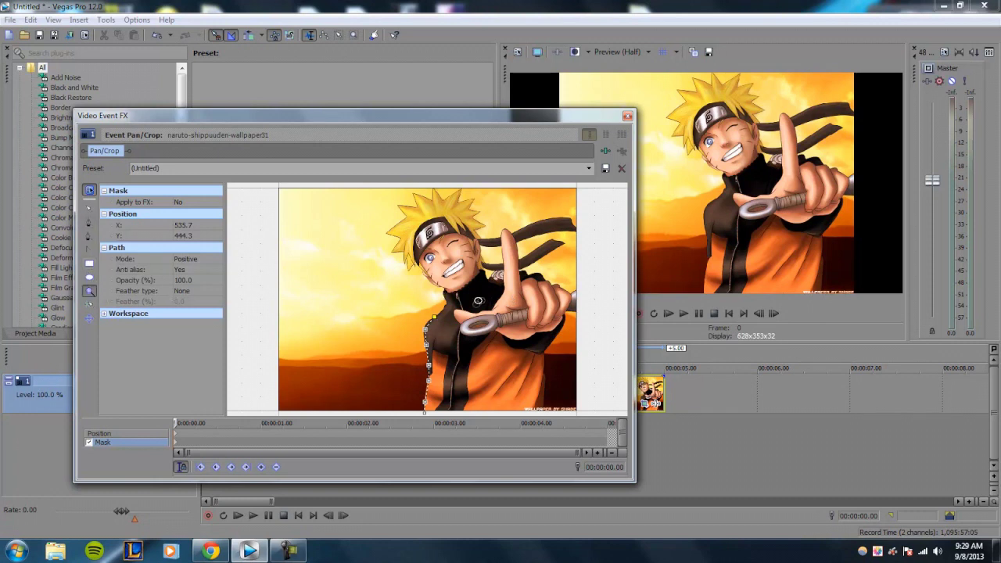
pyautogui.scroll(5, 91, 225)
pyautogui.click(88, 223)
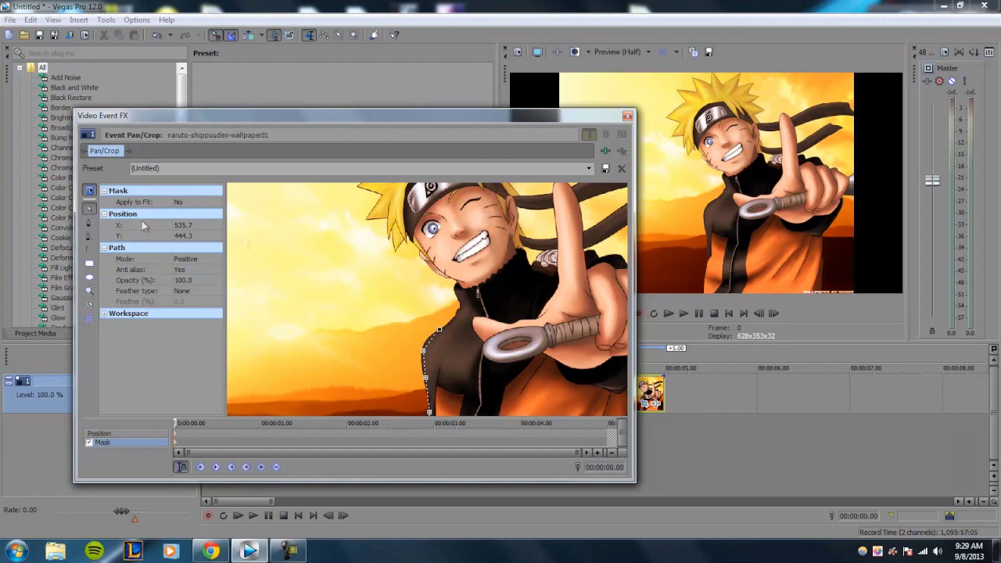
pyautogui.scroll(1, 391, 344)
pyautogui.moveTo(430, 347); pyautogui.dragTo(385, 347)
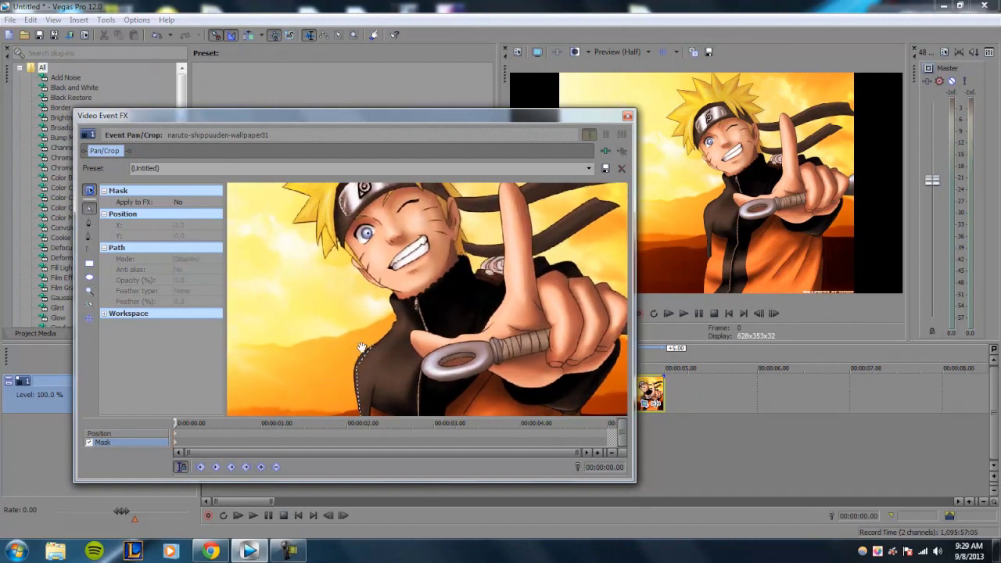
pyautogui.scroll(2, 391, 322)
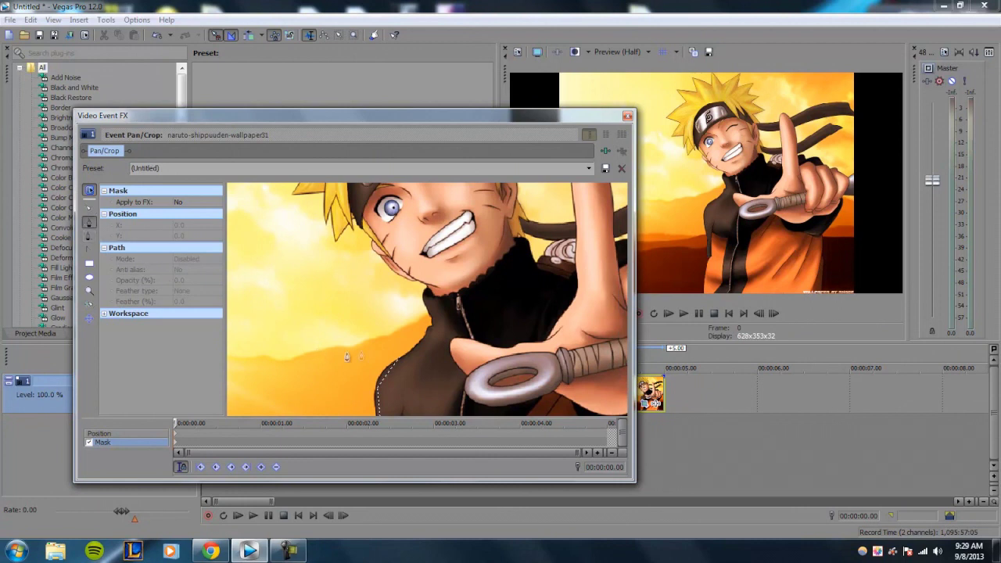
pyautogui.click(399, 358)
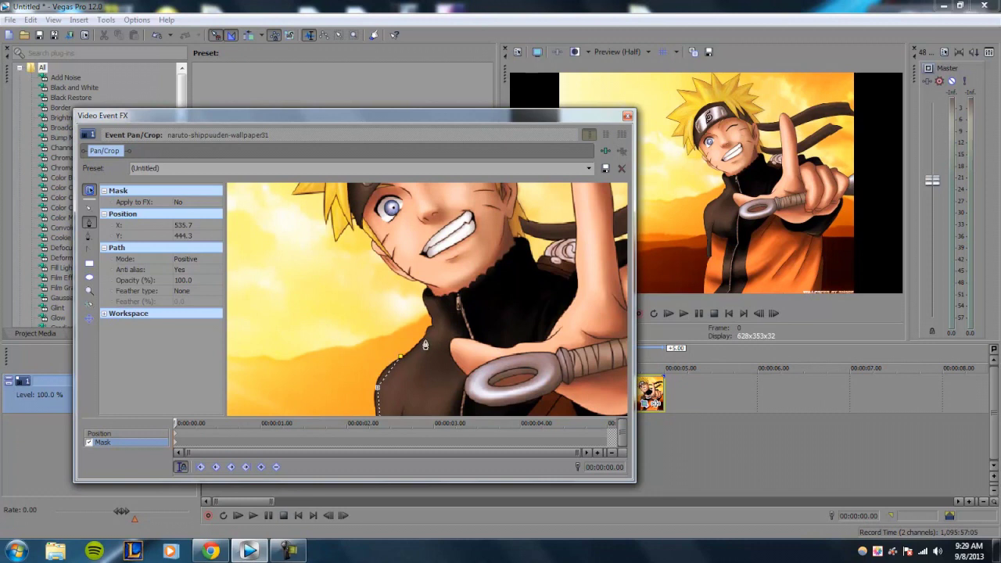
pyautogui.scroll(-5, 425, 345)
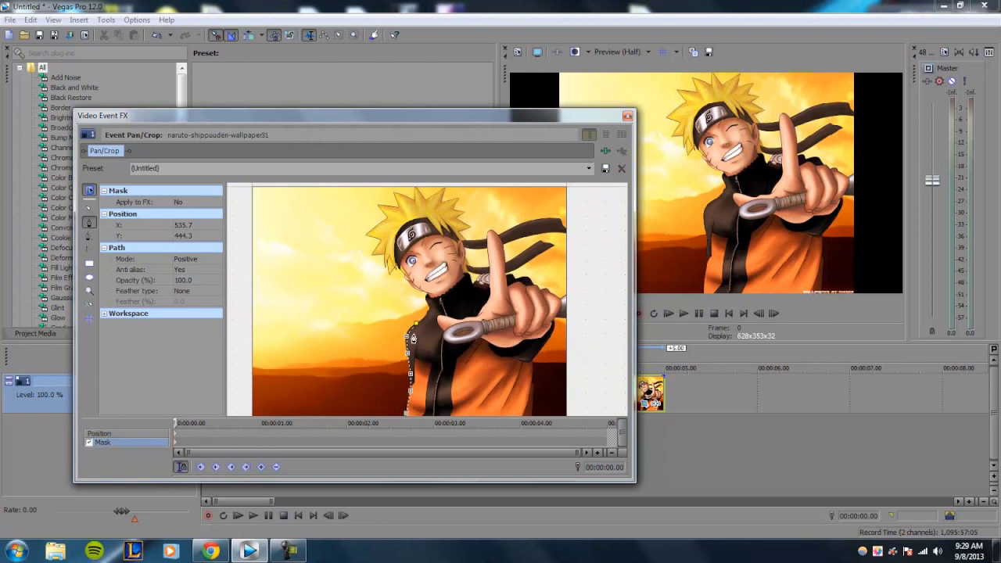
pyautogui.scroll(-1, 426, 327)
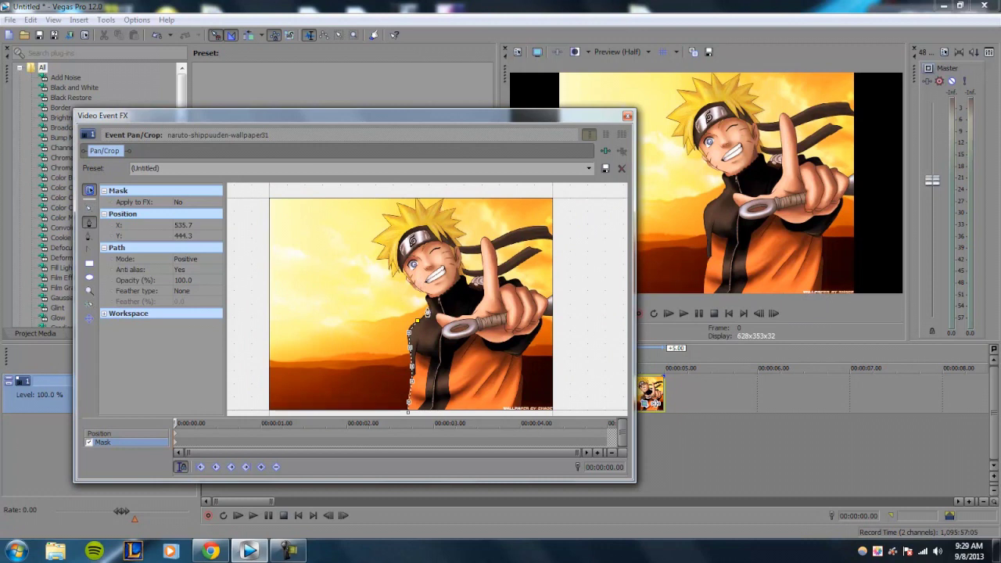
# Delete all the selected points of the first mask attempt.
pyautogui.rightClick(420, 327)
pyautogui.moveTo(477, 368)
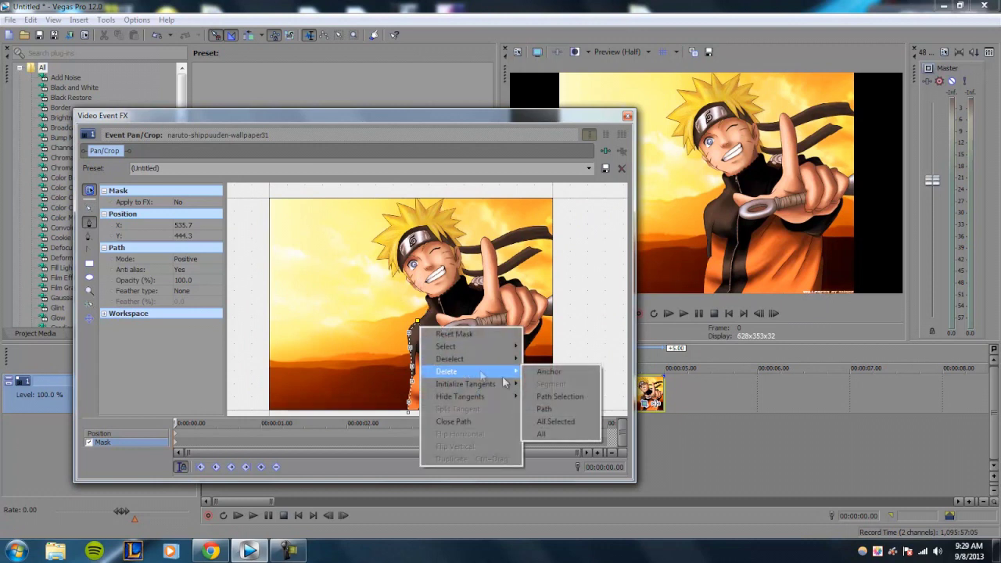
pyautogui.click(548, 436)
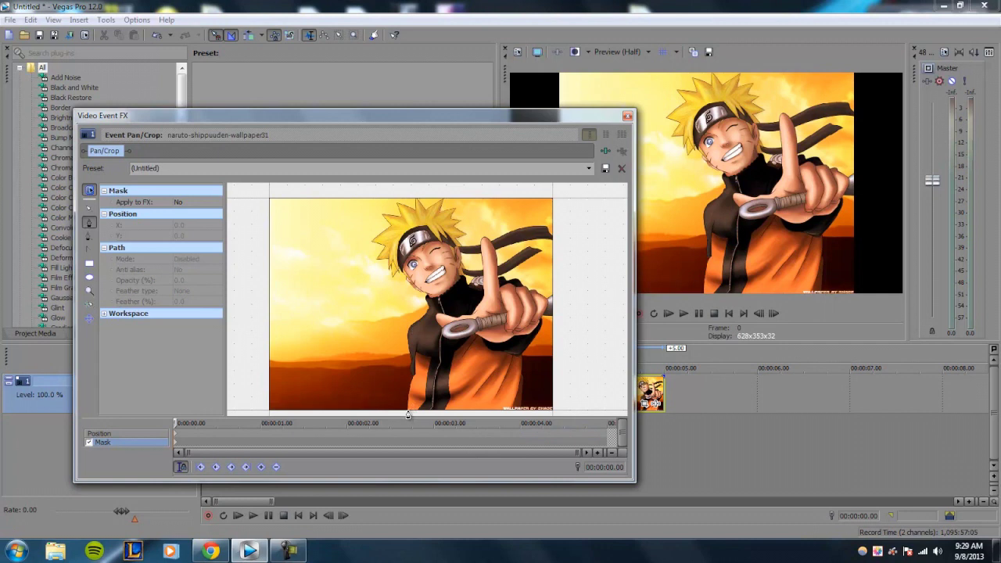
# Start a new mask path and drag its points onto Naruto's outline.
pyautogui.click(408, 413)
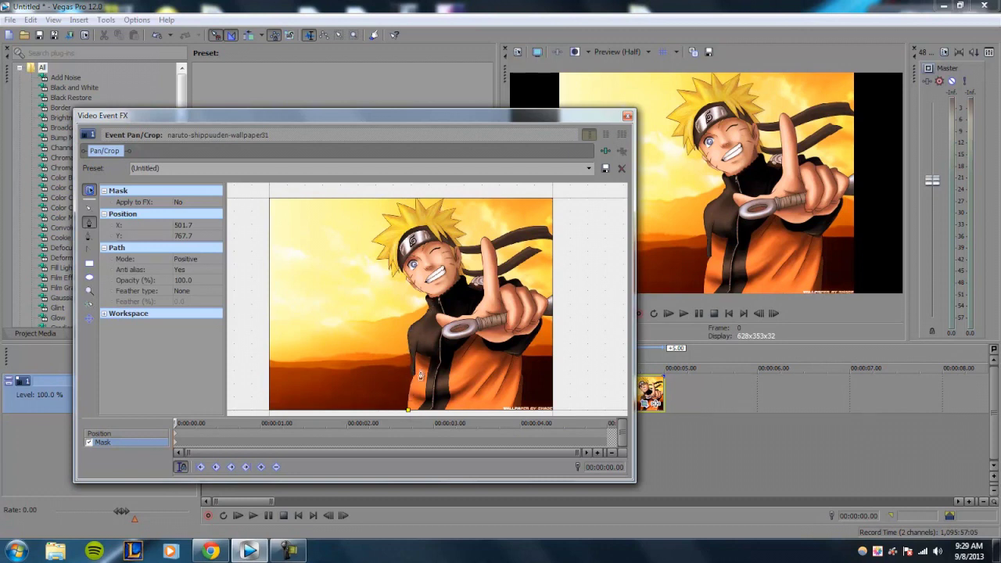
pyautogui.moveTo(407, 410); pyautogui.dragTo(408, 394)
pyautogui.moveTo(417, 327); pyautogui.dragTo(408, 411)
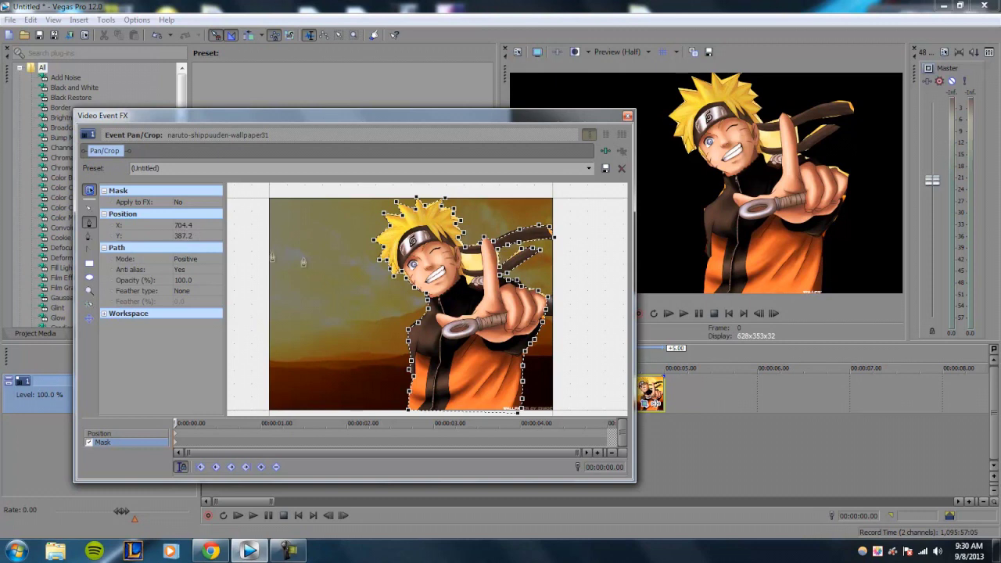
pyautogui.click(178, 204)
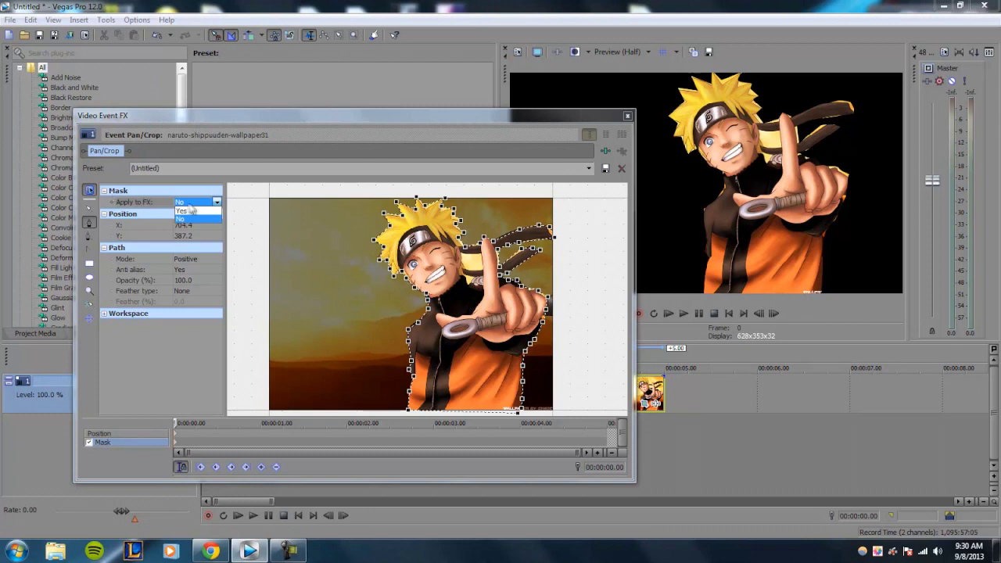
pyautogui.moveTo(226, 123); pyautogui.dragTo(290, 131)
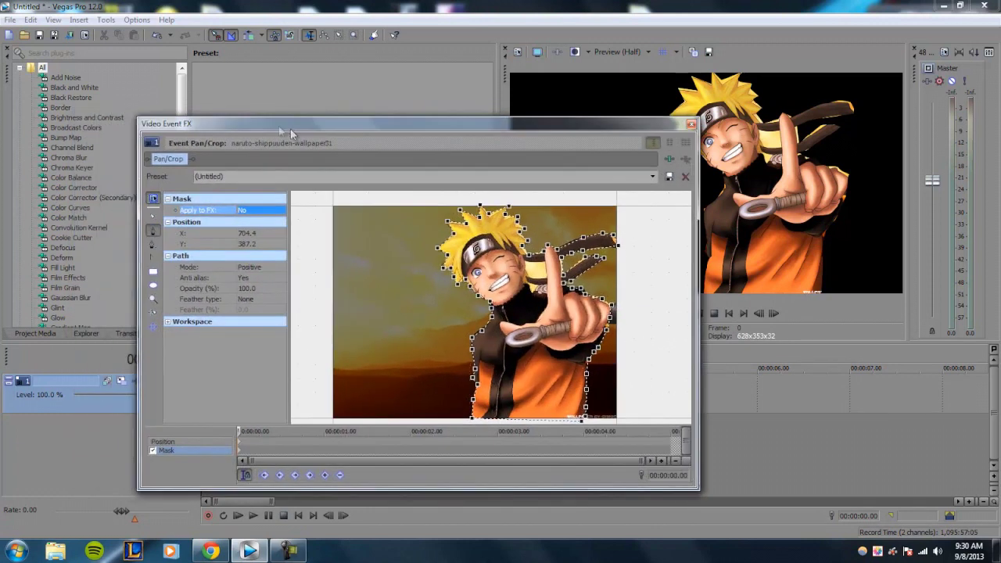
pyautogui.click(692, 124)
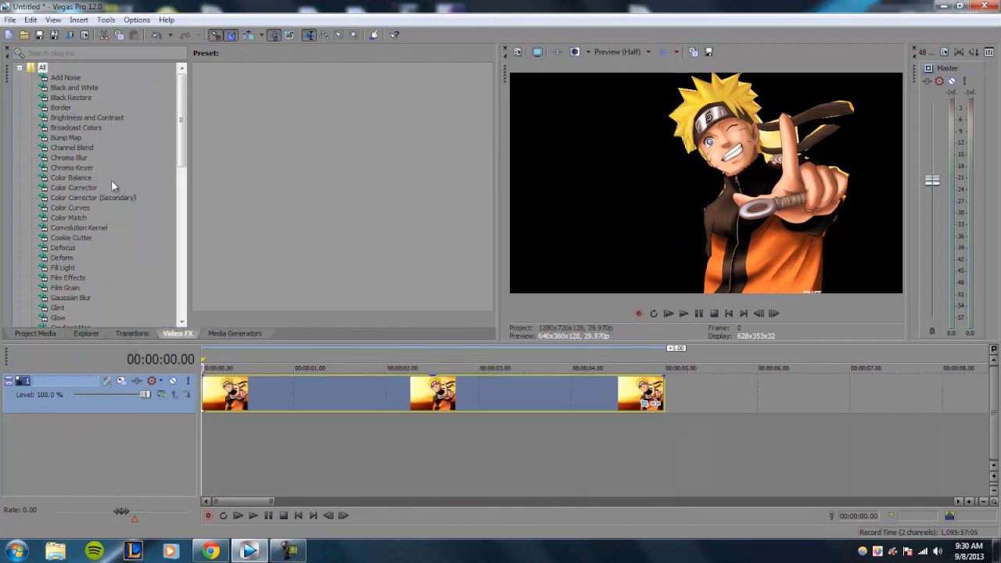
pyautogui.moveTo(100, 207); pyautogui.dragTo(314, 403)
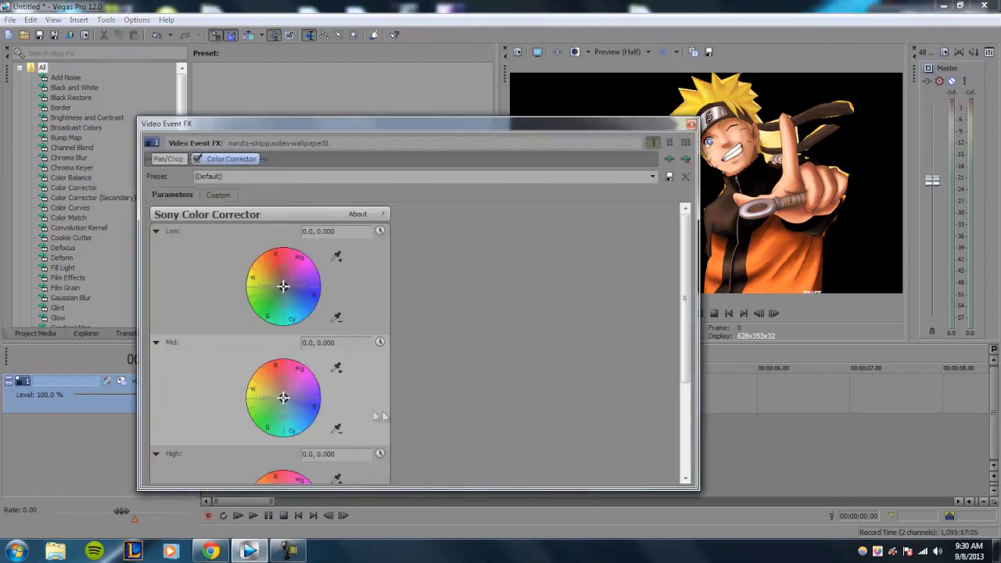
pyautogui.click(270, 293)
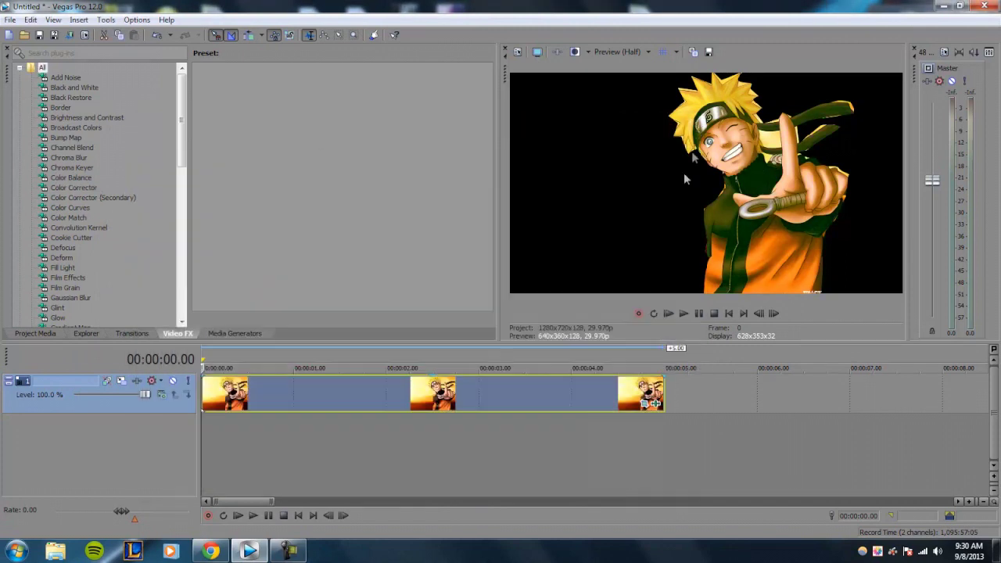
pyautogui.click(691, 124)
pyautogui.click(646, 407)
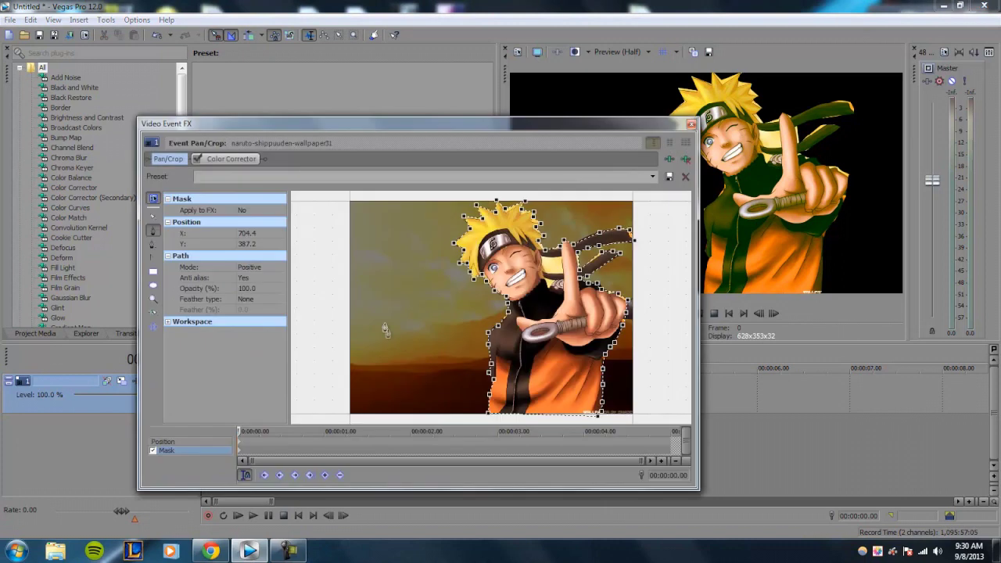
pyautogui.click(249, 211)
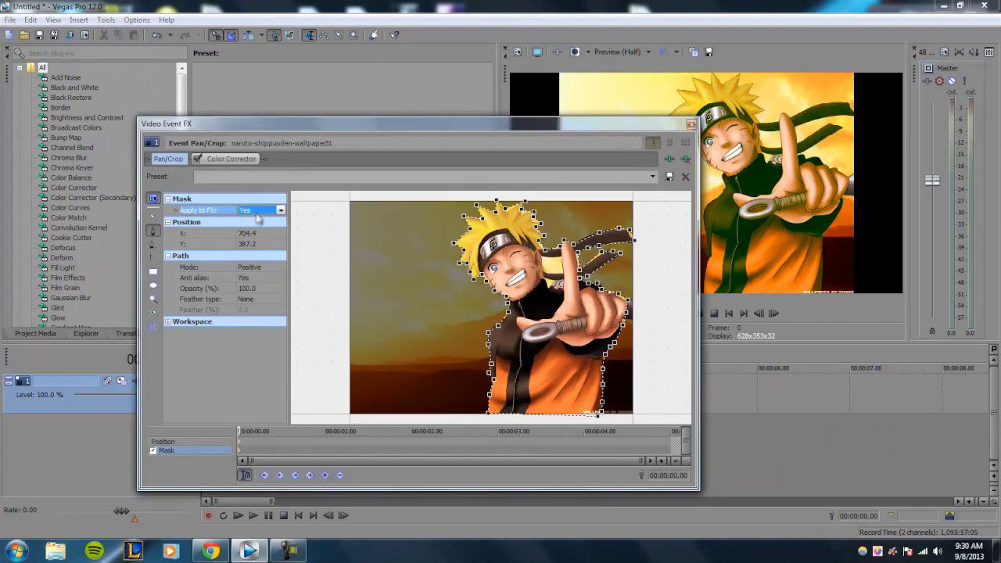
pyautogui.click(270, 211)
pyautogui.click(255, 228)
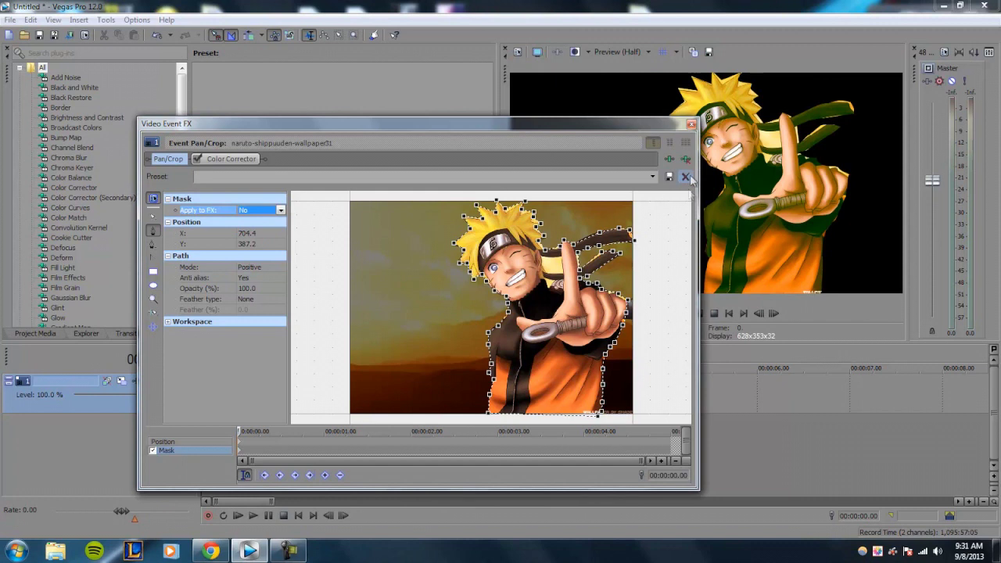
pyautogui.click(226, 161)
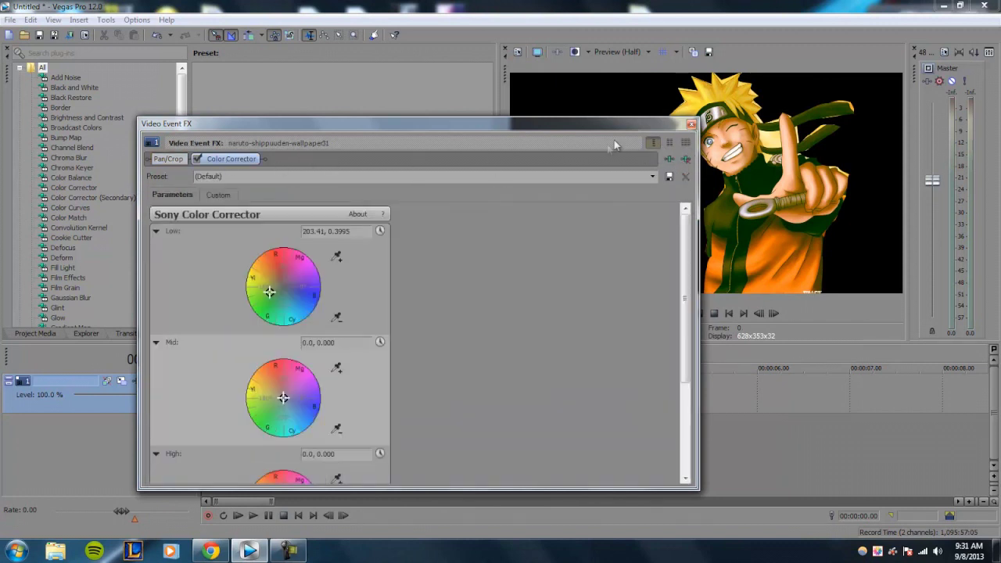
pyautogui.click(685, 176)
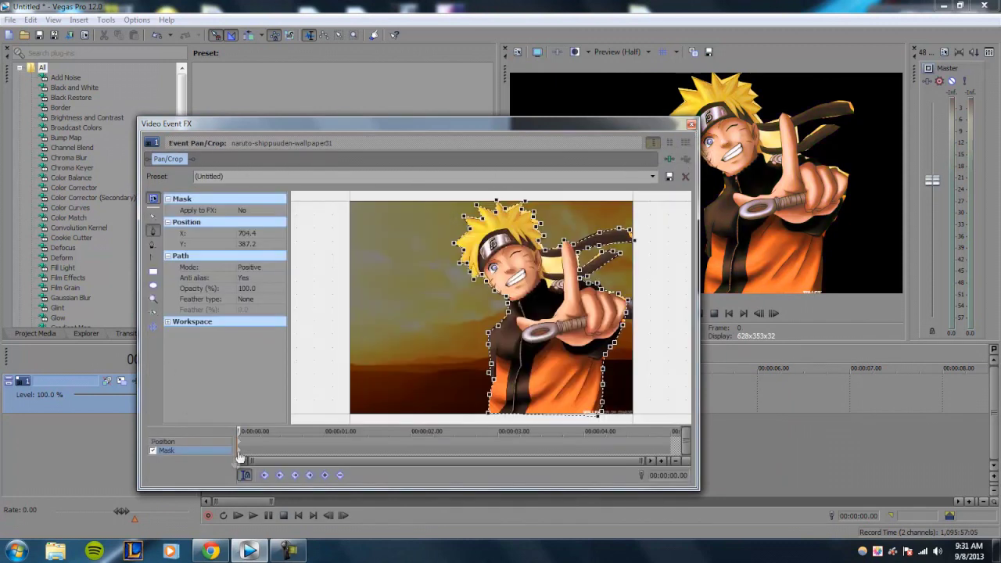
pyautogui.click(243, 277)
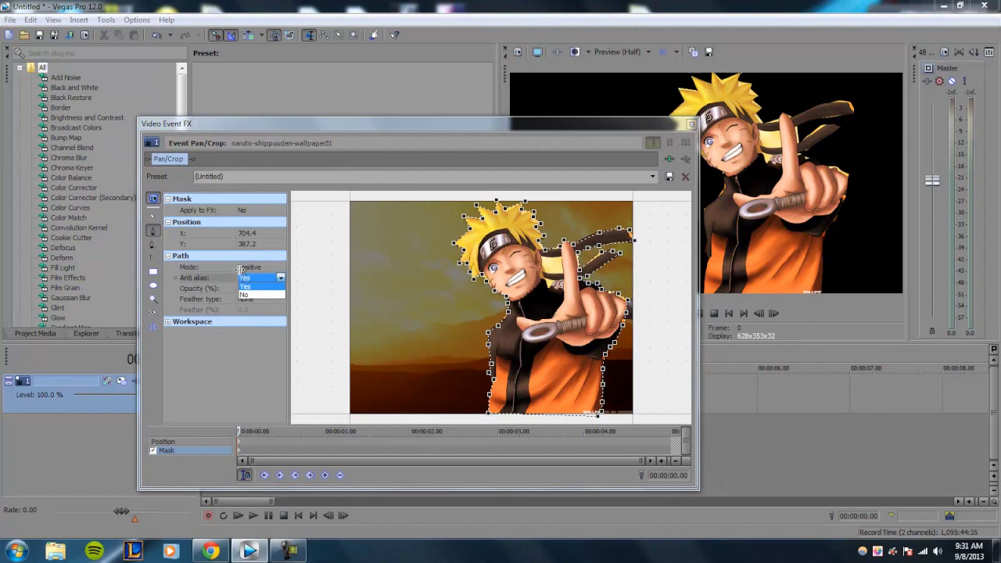
pyautogui.click(245, 269)
pyautogui.click(244, 269)
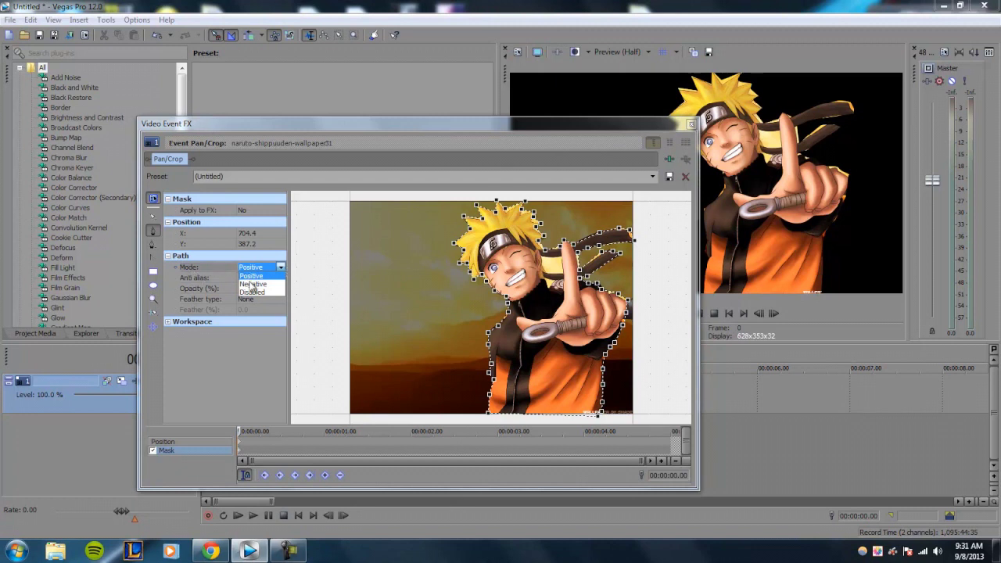
pyautogui.click(250, 276)
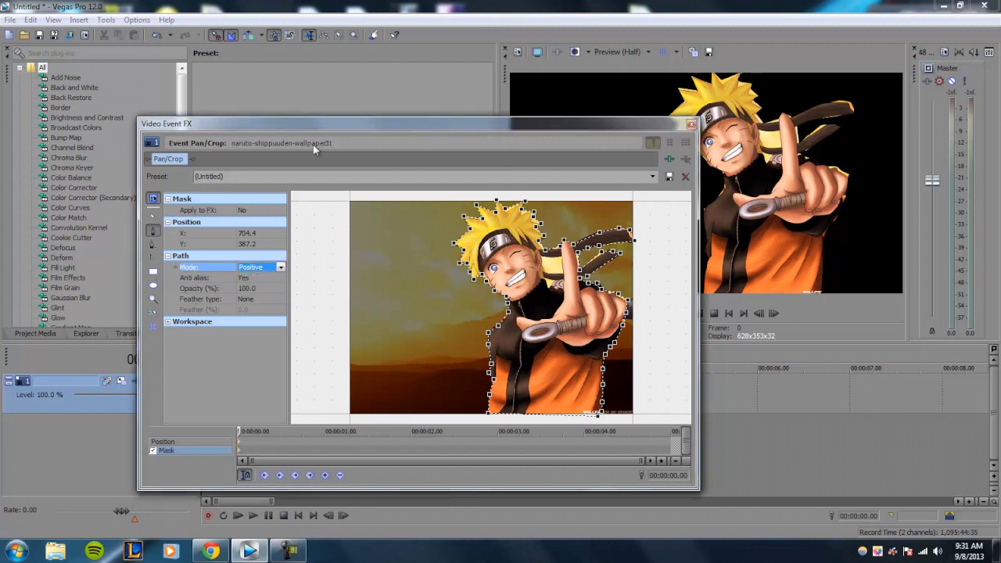
pyautogui.moveTo(310, 119); pyautogui.dragTo(246, 123)
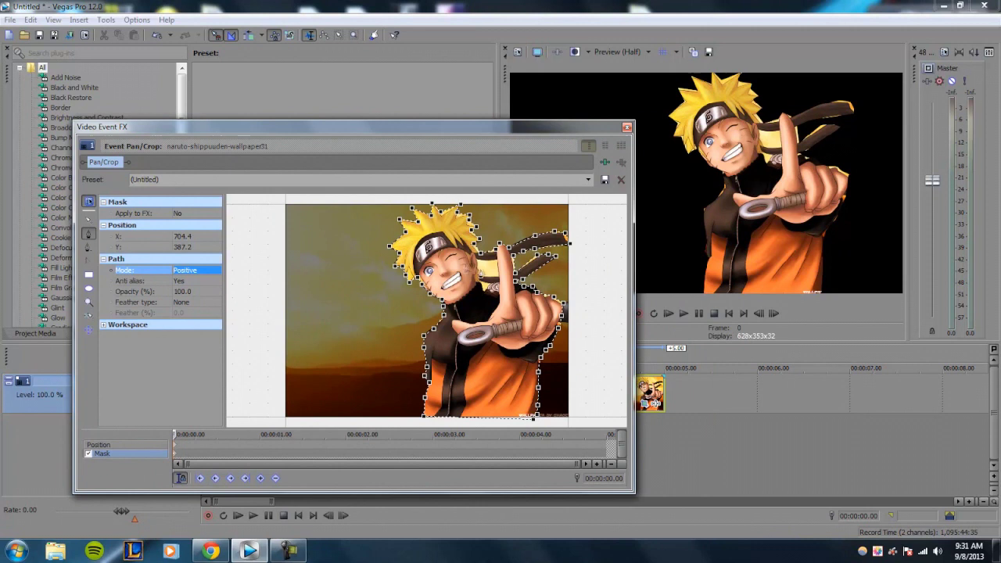
pyautogui.click(186, 271)
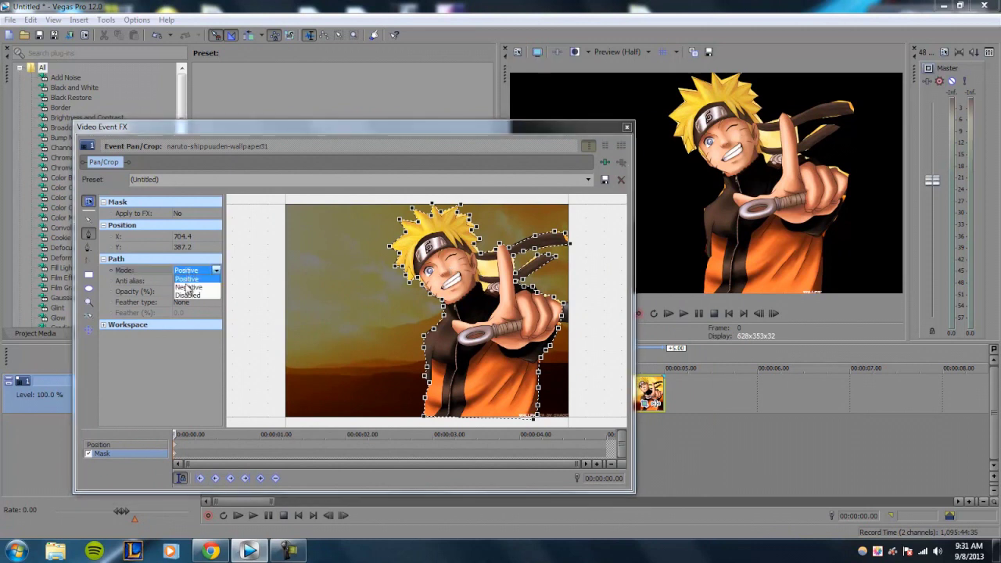
pyautogui.click(187, 287)
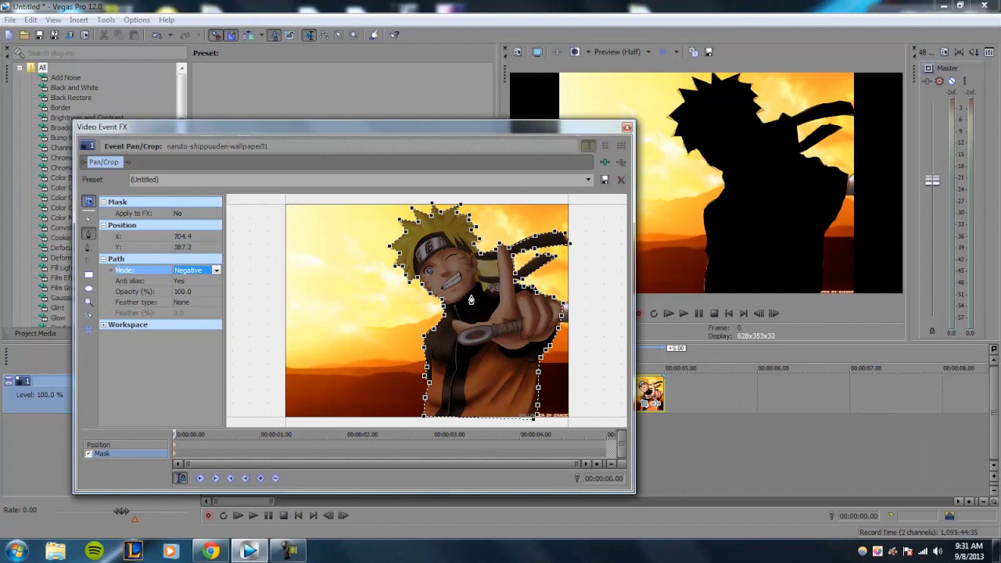
pyautogui.click(196, 271)
pyautogui.click(188, 295)
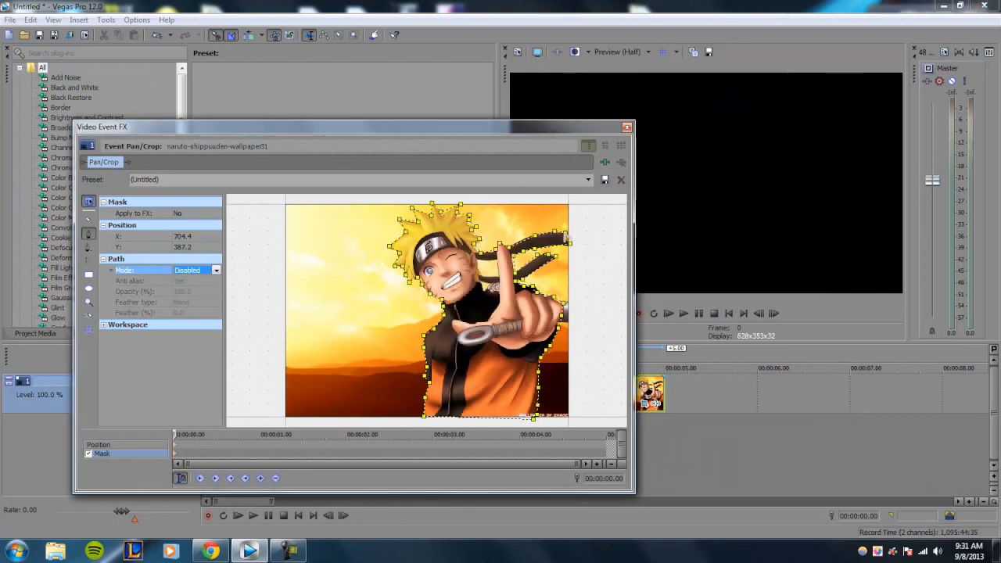
pyautogui.click(208, 271)
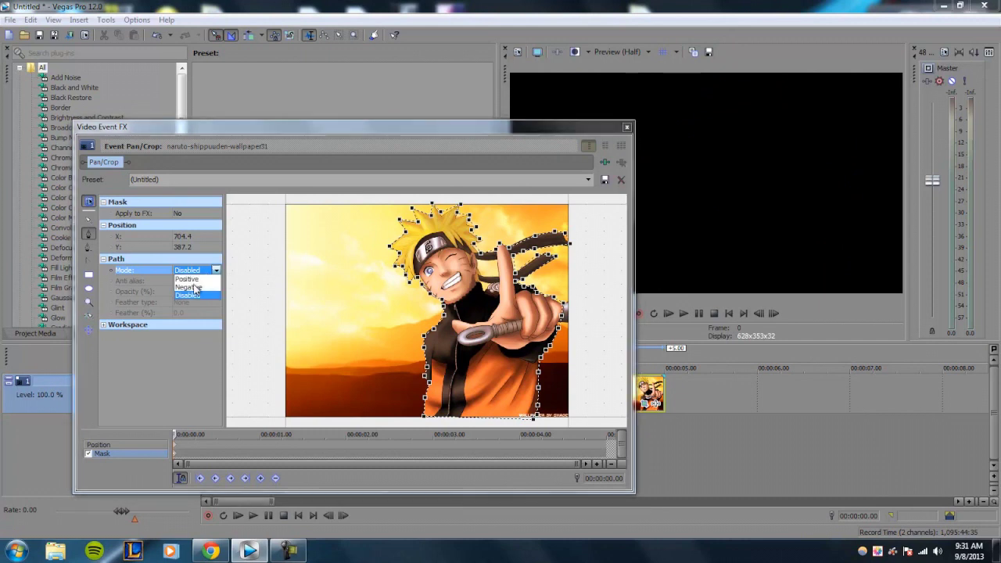
pyautogui.click(189, 280)
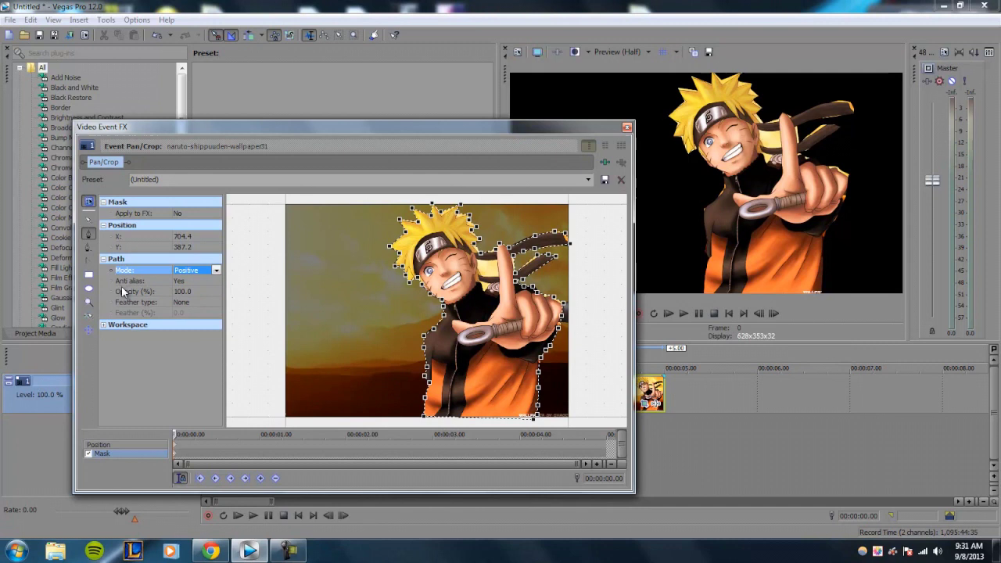
# Set the mask opacity to 80%, then to 40%.
pyautogui.click(186, 292)
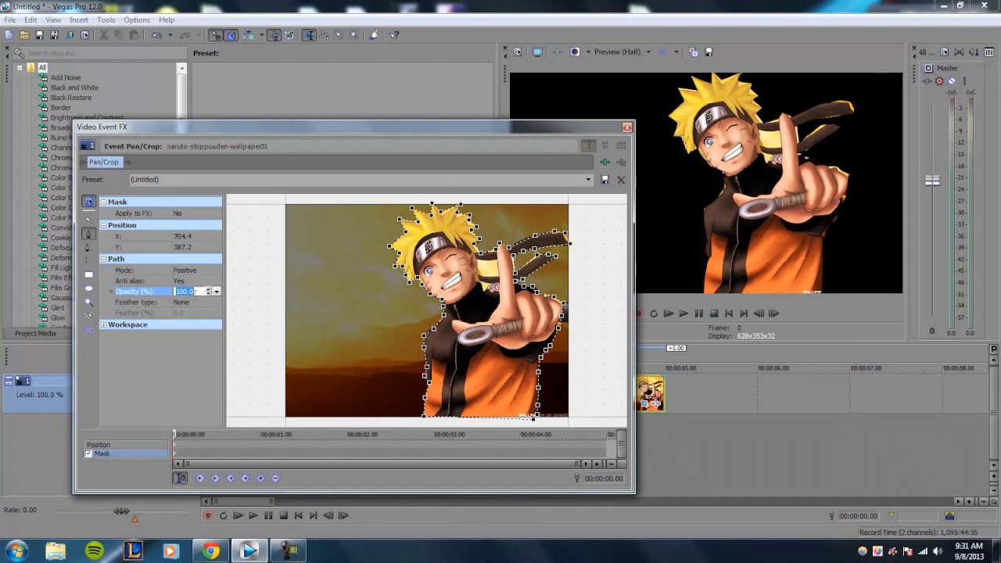
pyautogui.write('80')
pyautogui.press('Return')
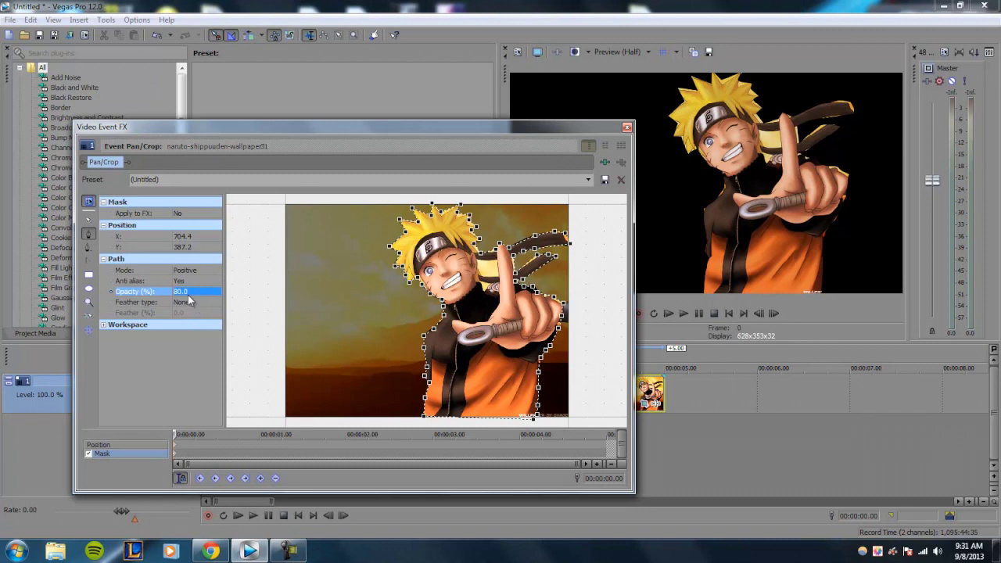
pyautogui.click(188, 294)
pyautogui.write('40')
pyautogui.press('Return')
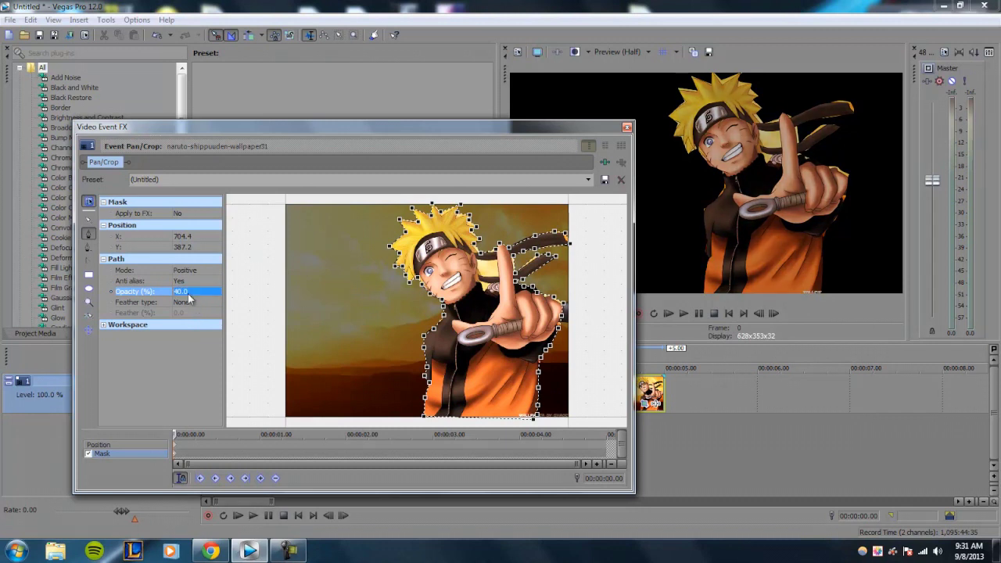
# Close and reopen Event Pan/Crop, then restore the mask opacity to 100%.
pyautogui.click(627, 128)
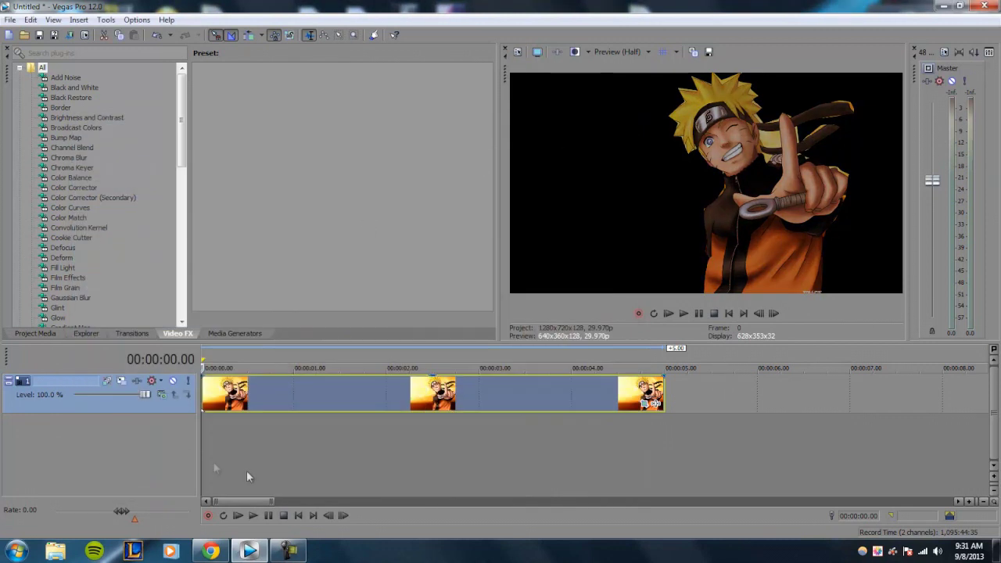
pyautogui.click(654, 405)
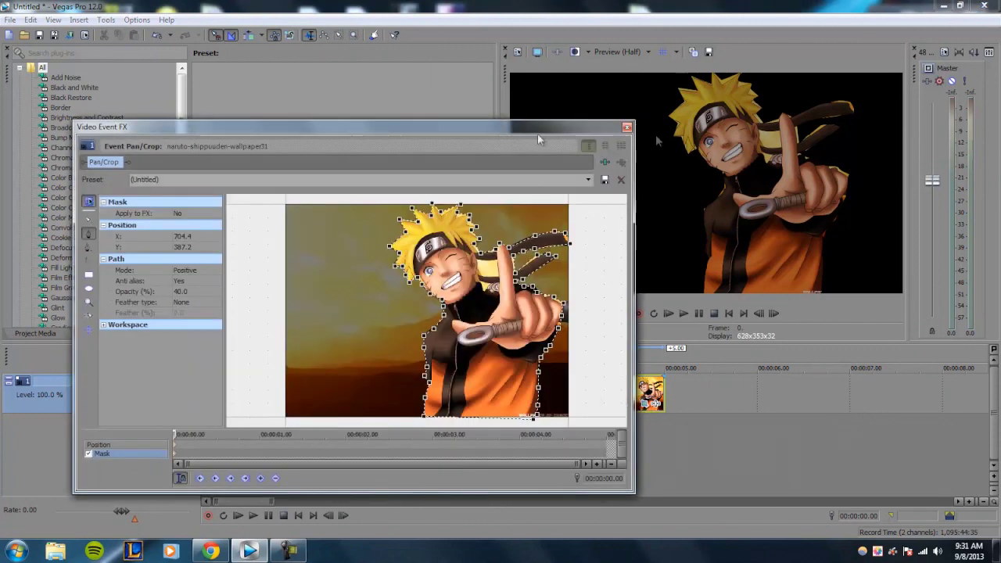
pyautogui.click(184, 291)
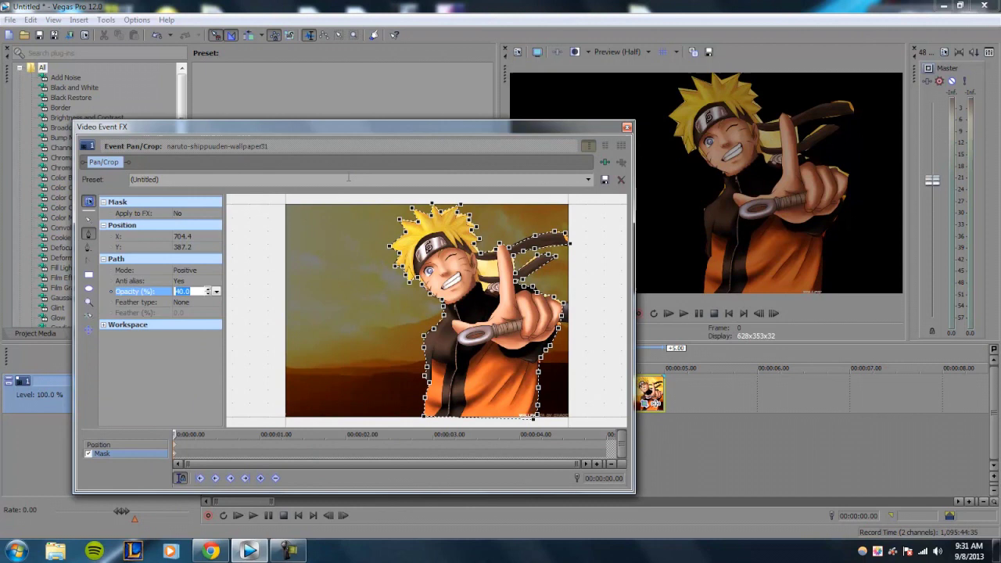
pyautogui.write('100')
pyautogui.press('Return')
# Try feather type In at 5%, then switch to Out with a feather of 0.
pyautogui.click(188, 302)
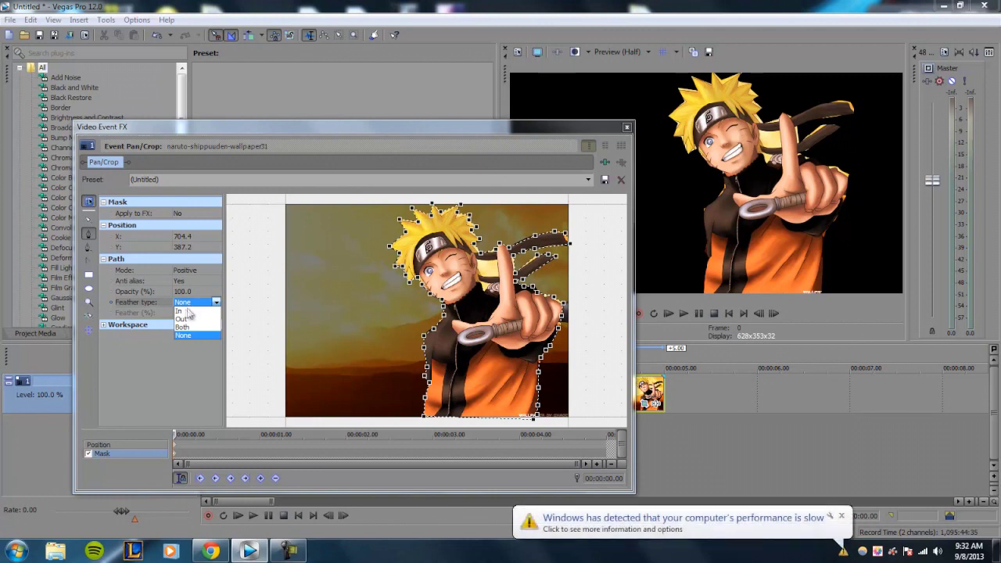
pyautogui.click(181, 311)
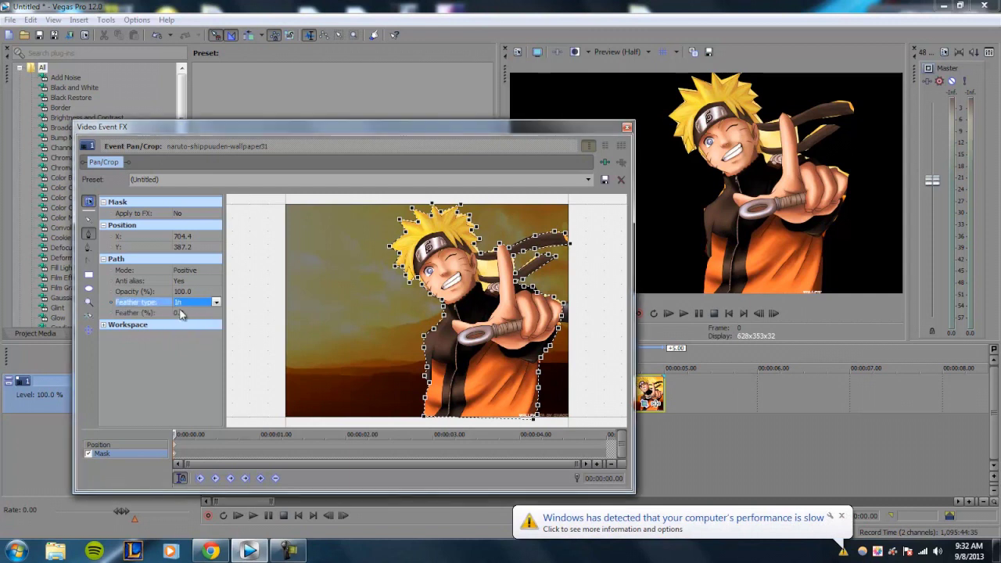
pyautogui.click(180, 313)
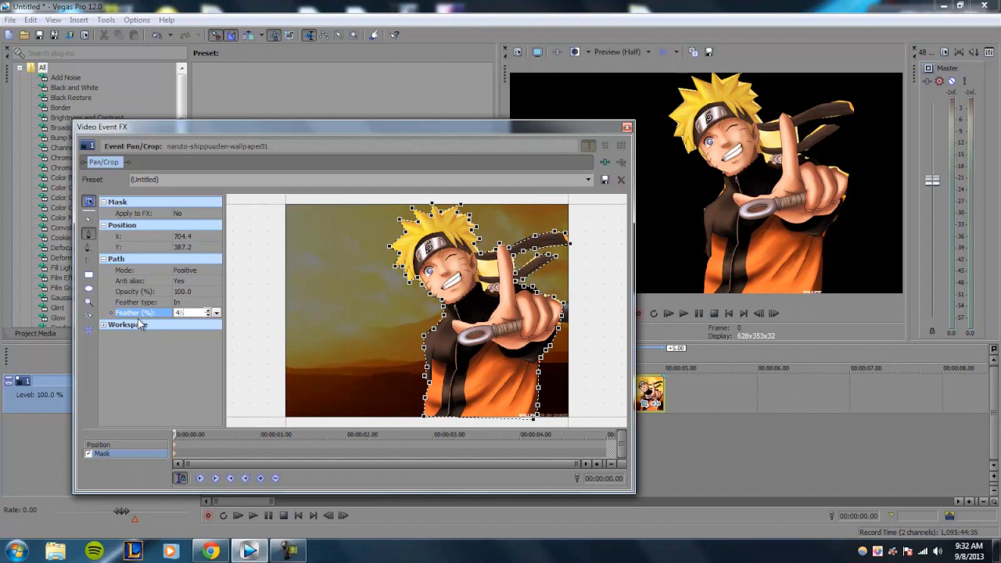
pyautogui.press('Return')
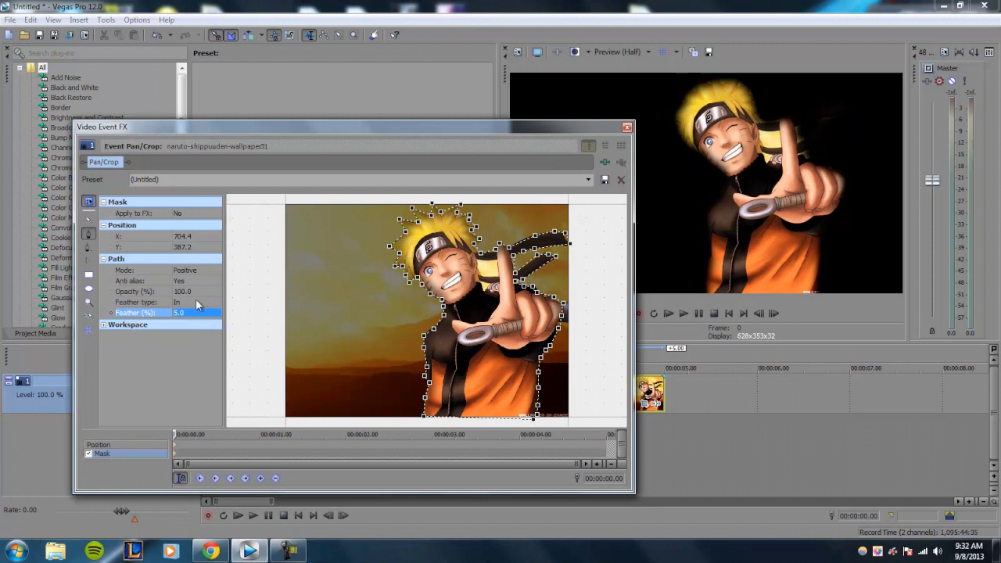
pyautogui.click(197, 304)
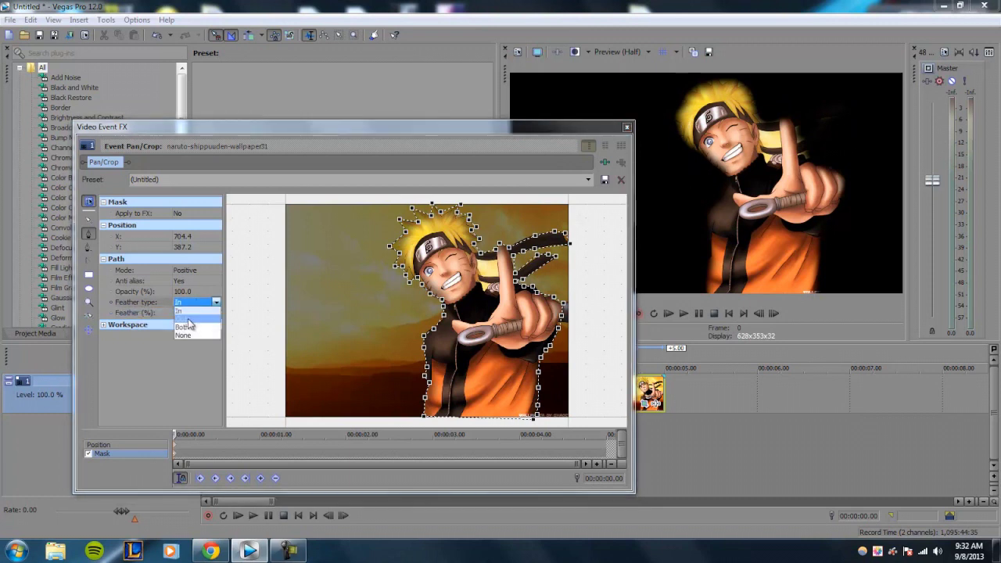
pyautogui.click(182, 319)
pyautogui.click(188, 313)
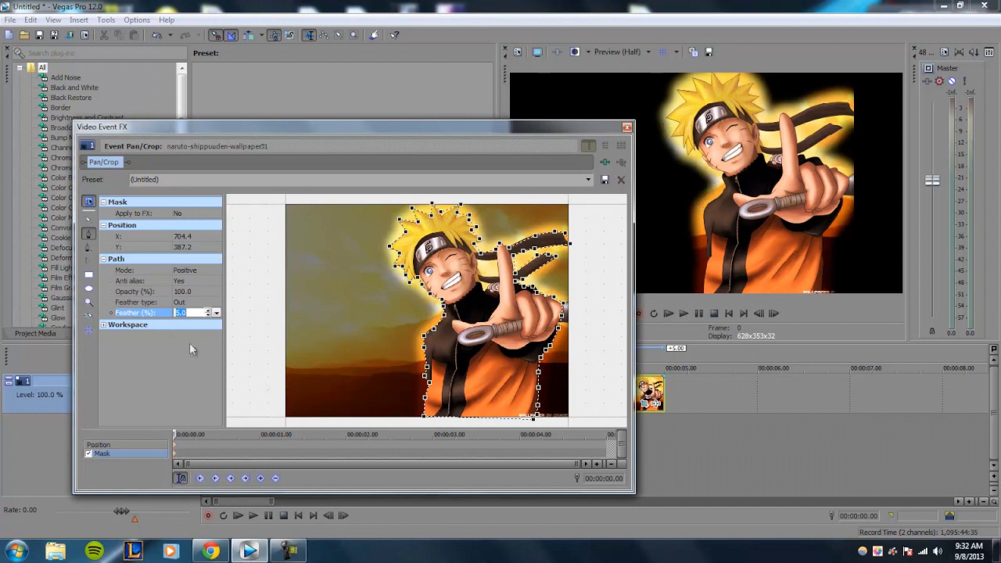
pyautogui.write('0')
pyautogui.press('Return')
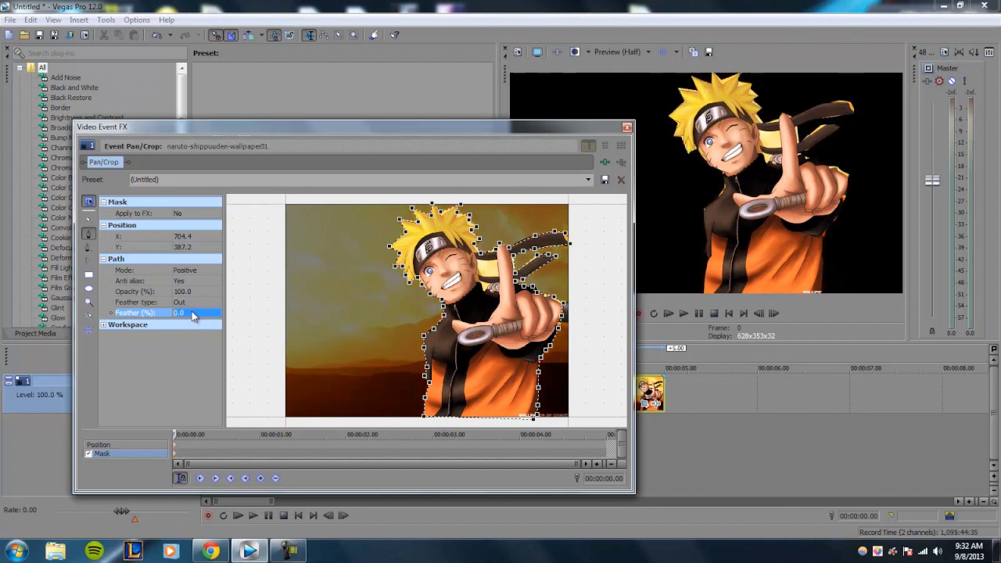
# Set feather type to Both with a 3% feather amount.
pyautogui.click(191, 302)
pyautogui.click(186, 329)
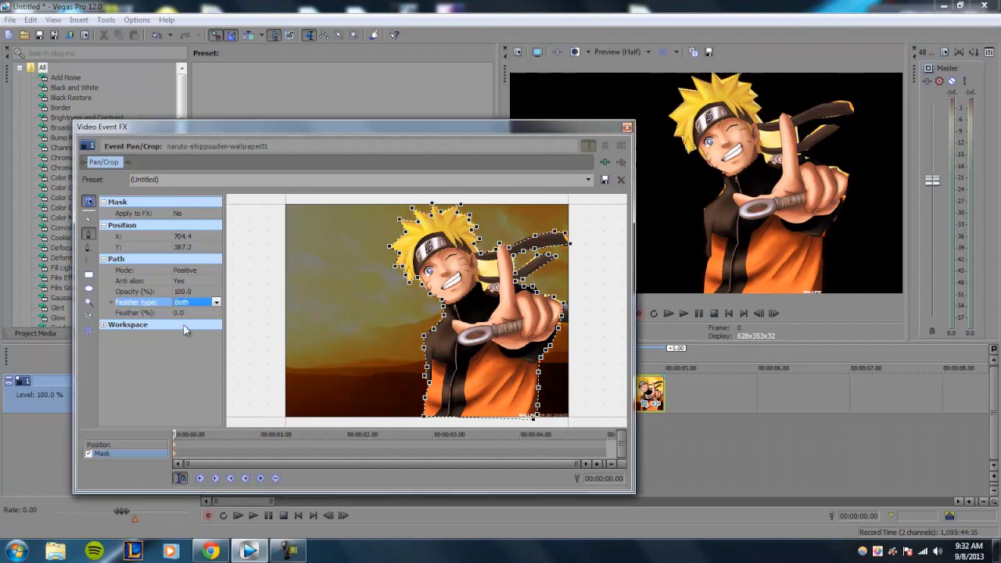
pyautogui.click(183, 314)
pyautogui.write('3')
pyautogui.press('Return')
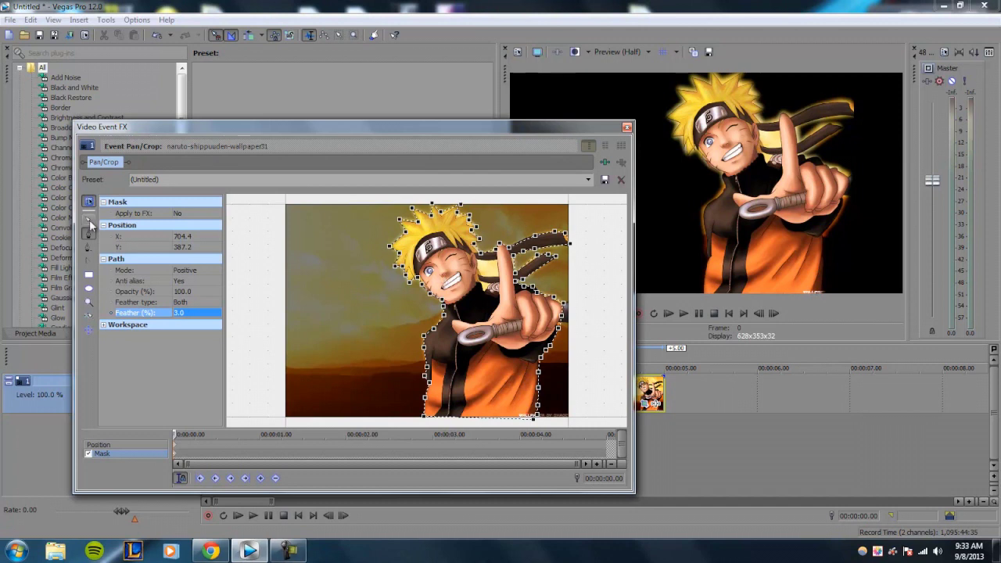
# Deselect the figure mask, zoom in, and draw a small anchor path beside the raised finger.
pyautogui.click(322, 292)
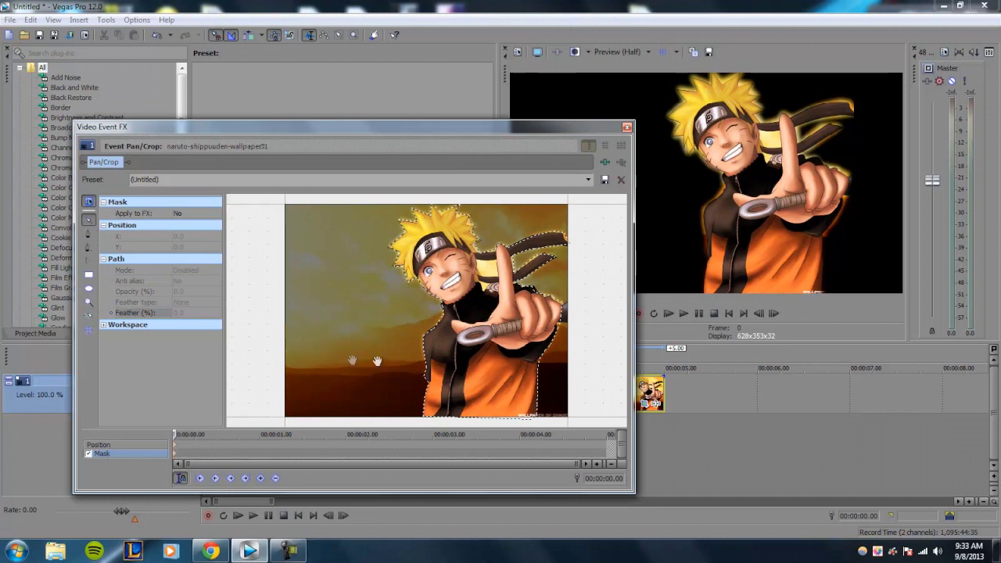
pyautogui.scroll(1, 379, 361)
pyautogui.scroll(1, 520, 282)
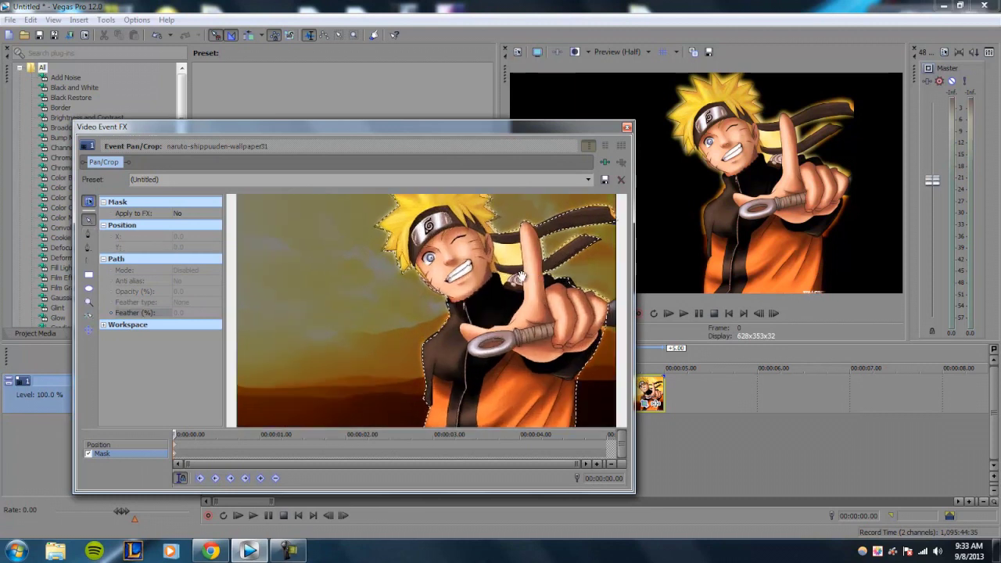
pyautogui.scroll(1, 518, 248)
pyautogui.scroll(3, 526, 253)
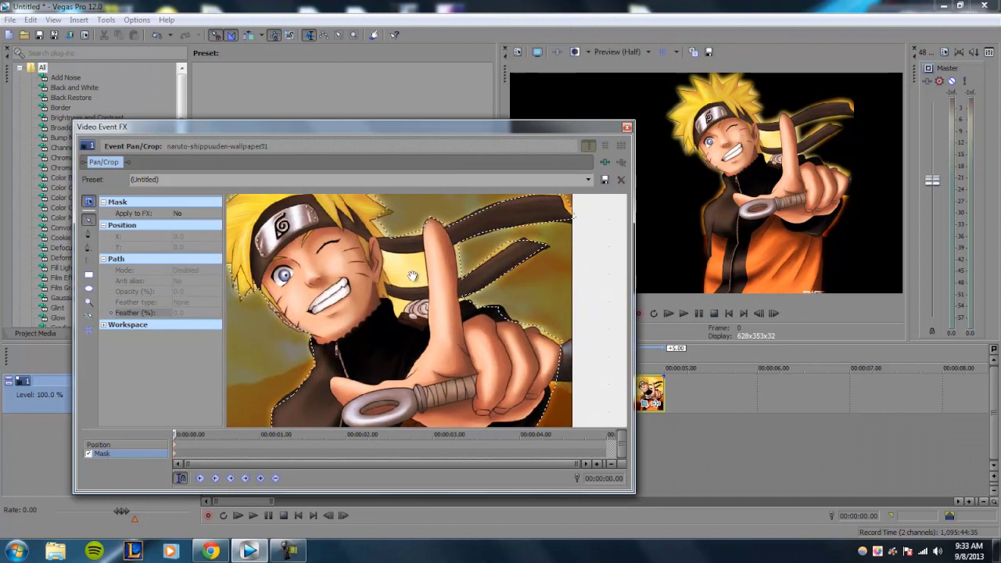
pyautogui.click(89, 233)
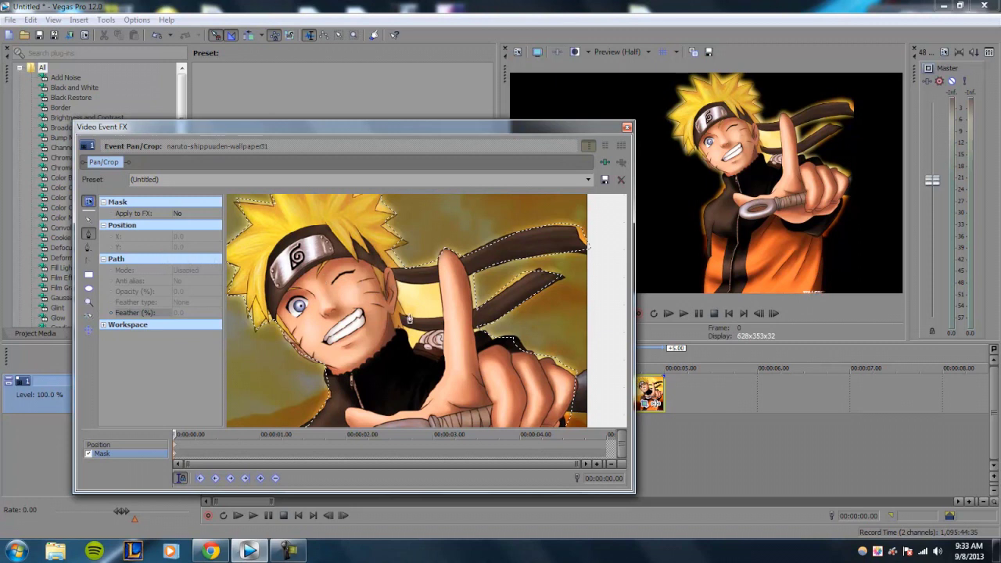
pyautogui.moveTo(396, 285)
pyautogui.mouseDown()
pyautogui.moveTo(404, 319)
pyautogui.moveTo(442, 316)
pyautogui.moveTo(439, 284)
pyautogui.moveTo(397, 287)
pyautogui.mouseUp()
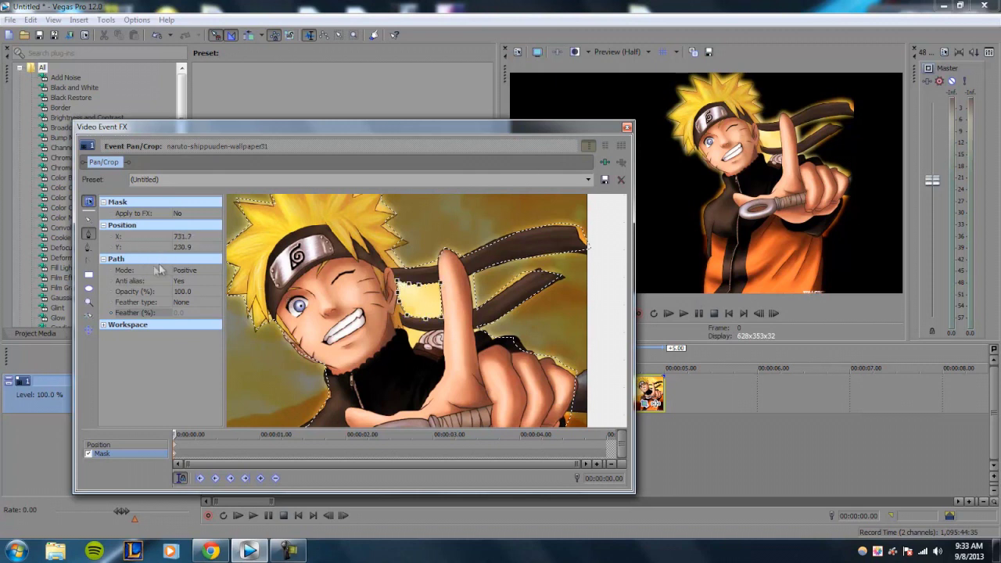
# Set the small path's mode to Negative, then select the main figure mask path.
pyautogui.click(213, 272)
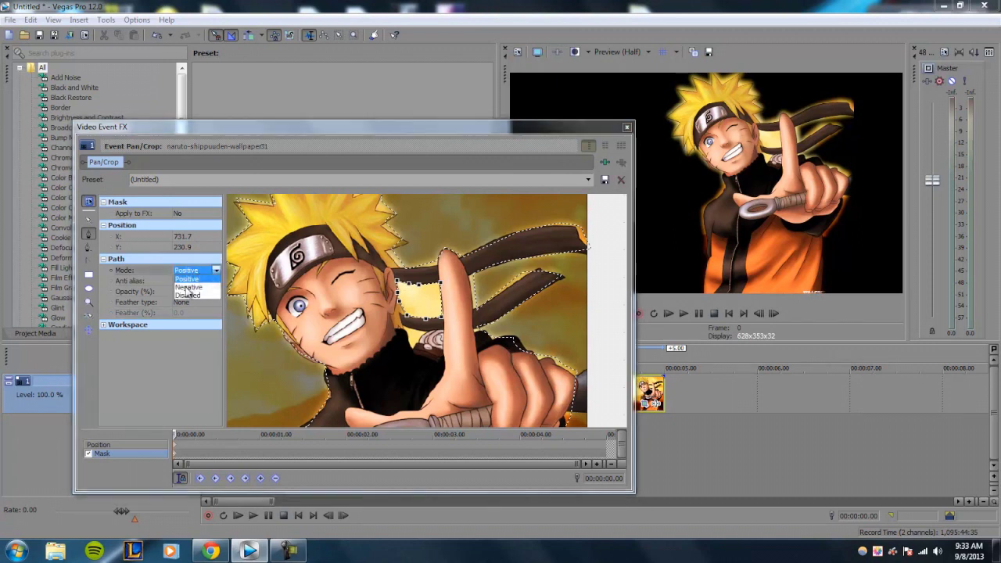
pyautogui.click(188, 287)
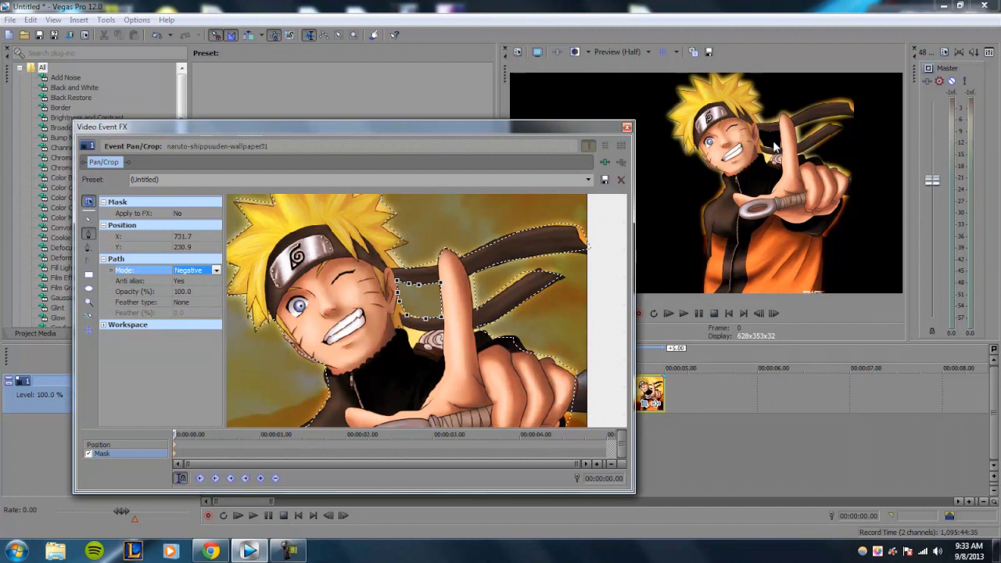
pyautogui.scroll(-3, 311, 273)
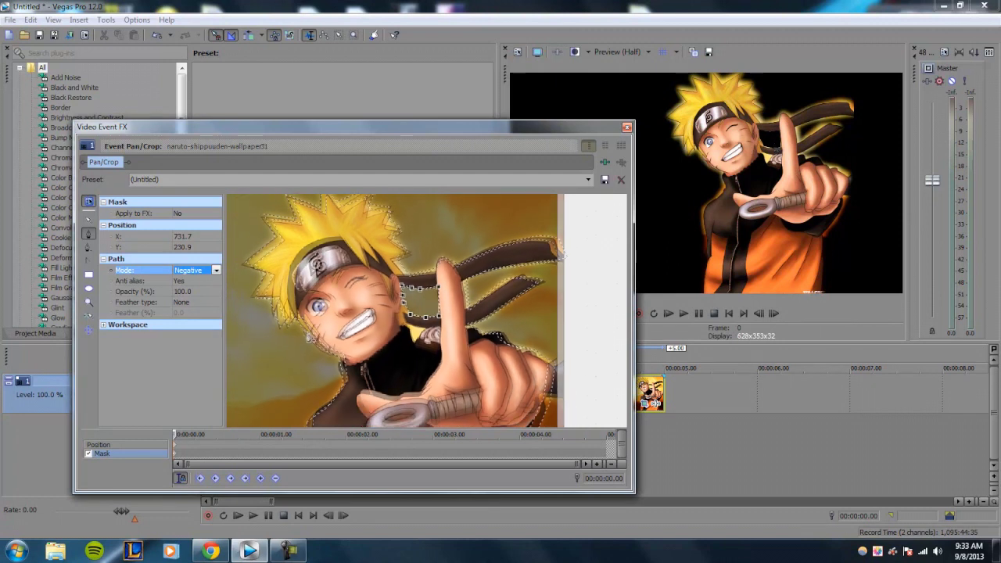
pyautogui.click(448, 387)
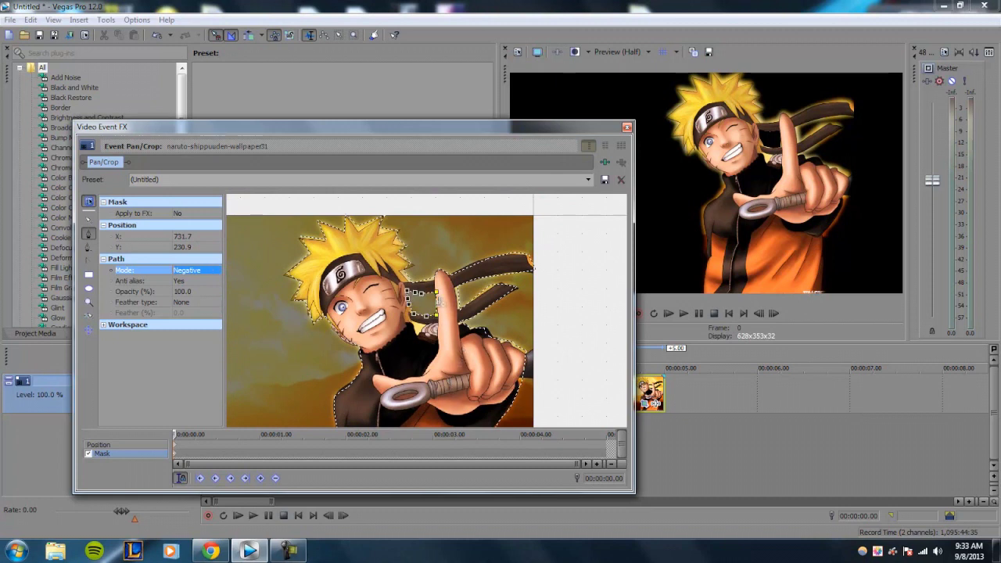
pyautogui.click(425, 286)
pyautogui.click(426, 285)
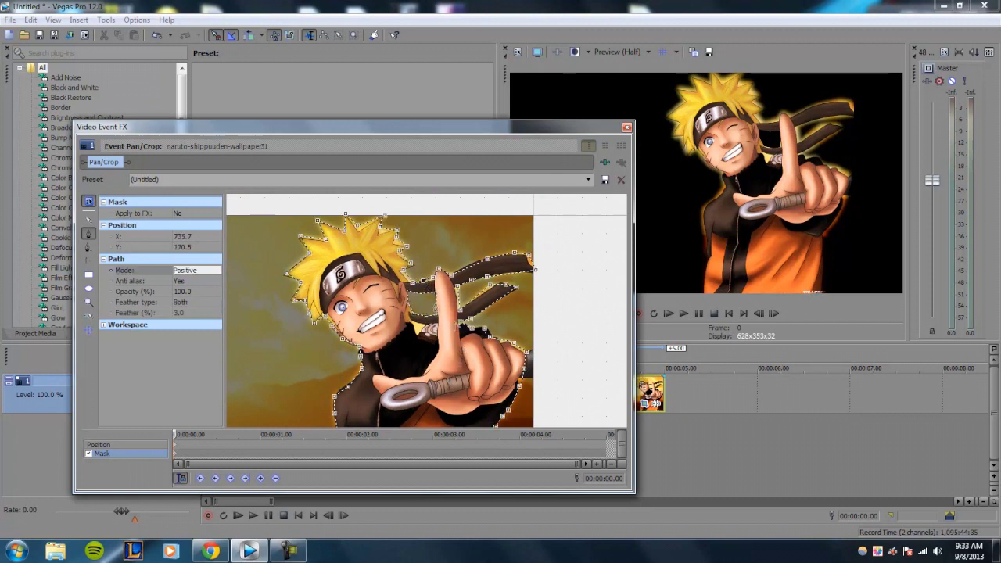
pyautogui.rightClick(438, 272)
# Choose Delete > All to remove every mask path.
pyautogui.moveTo(500, 318)
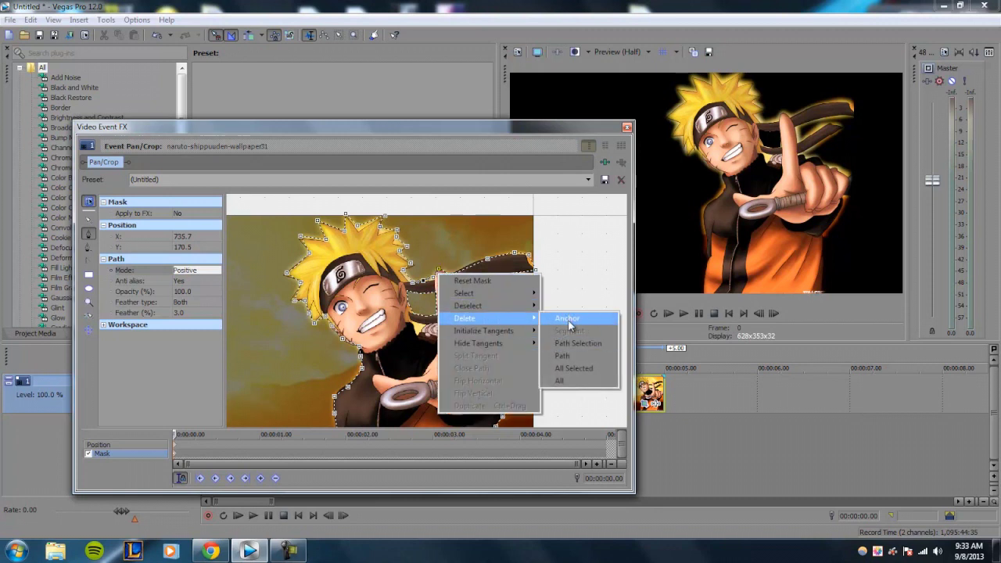
pyautogui.click(560, 383)
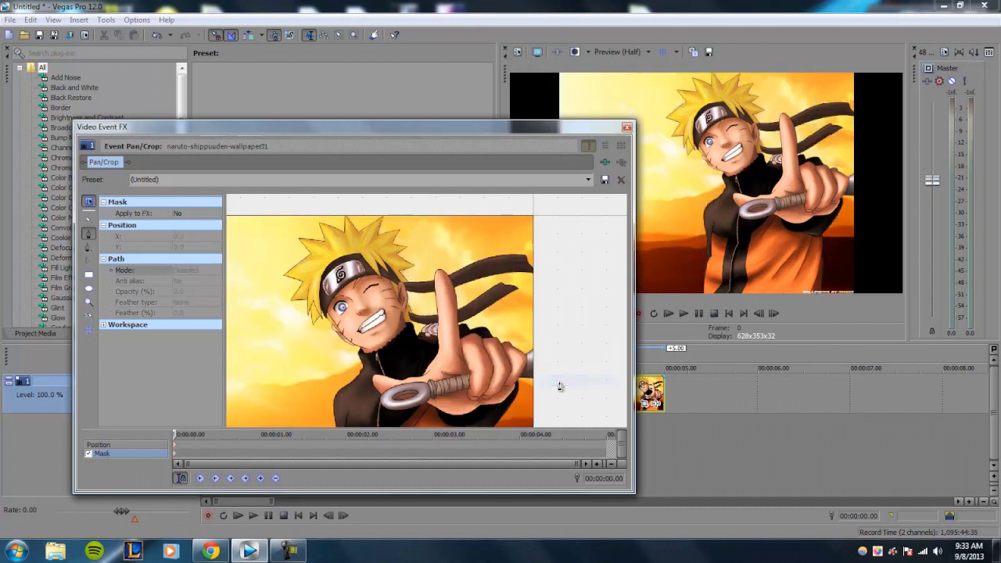